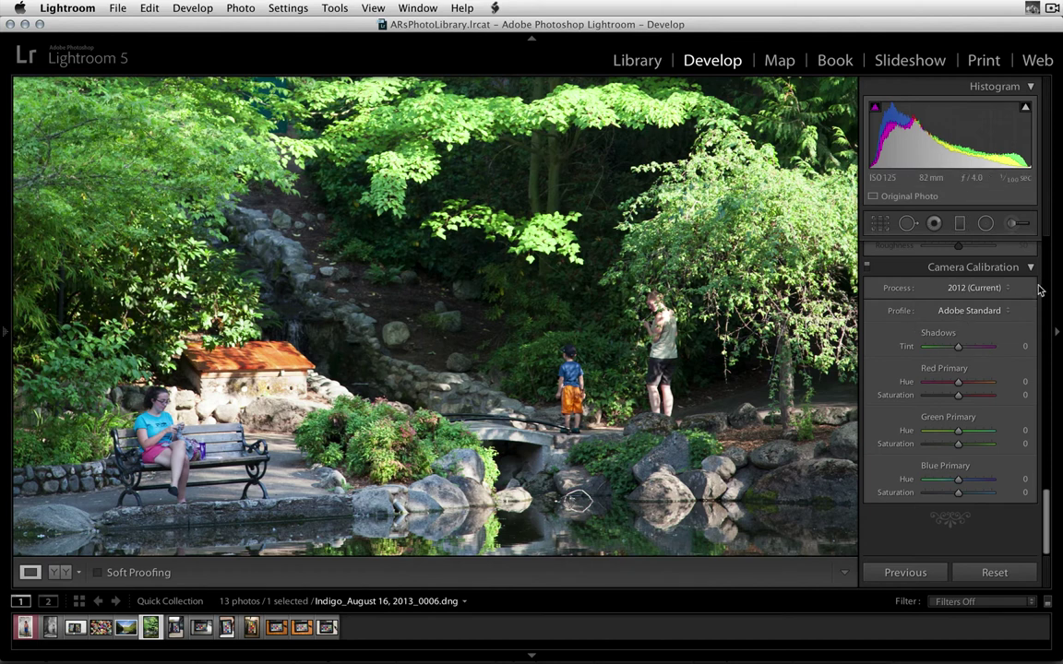
Try Camera Landscape on the park photo, zoom in on the boy and woman, then revert to Adobe Standard.
click(955, 314)
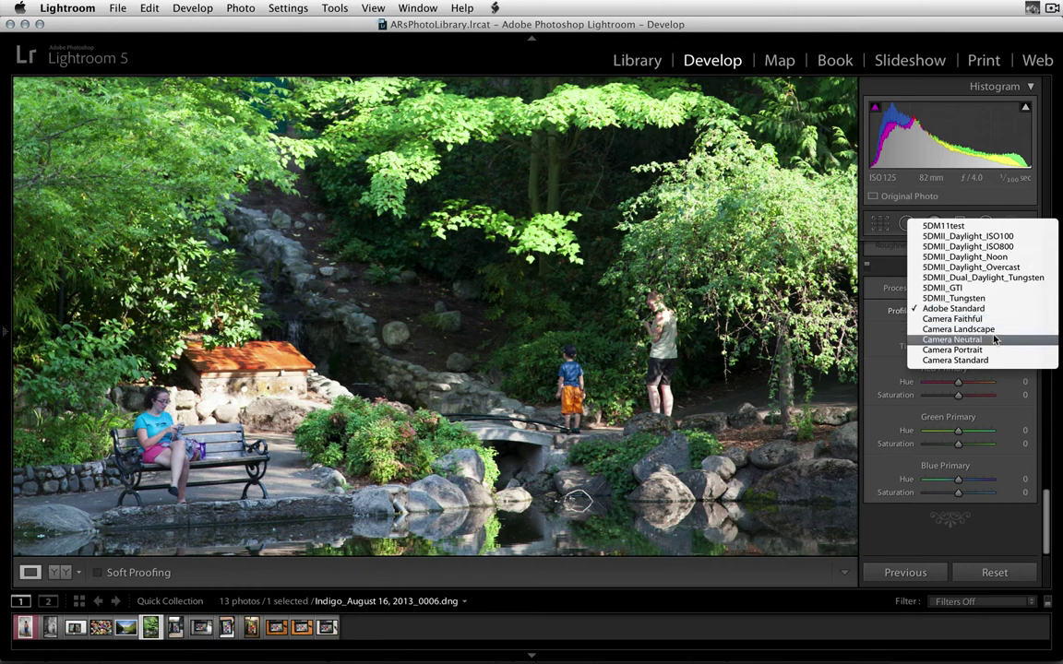
click(992, 329)
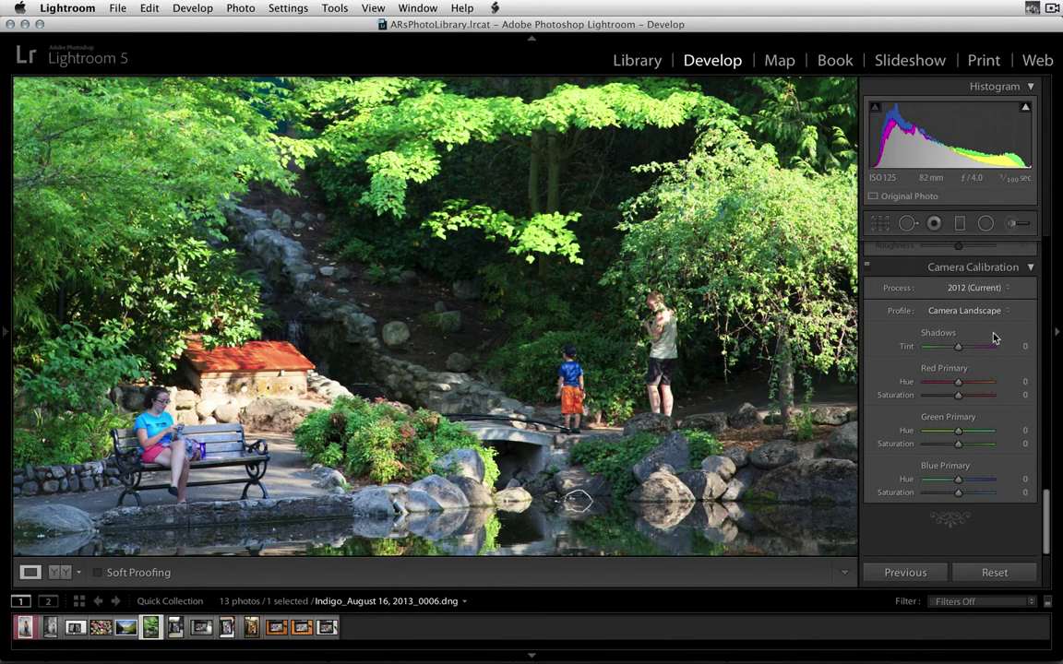
click(614, 378)
drag(628, 341, 736, 305)
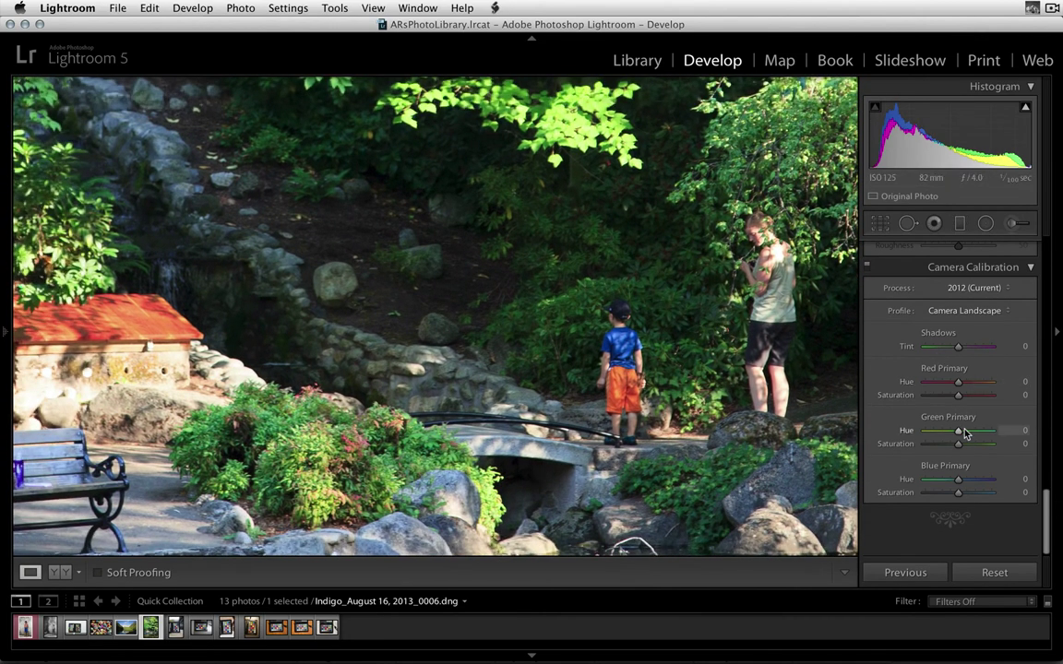
click(973, 310)
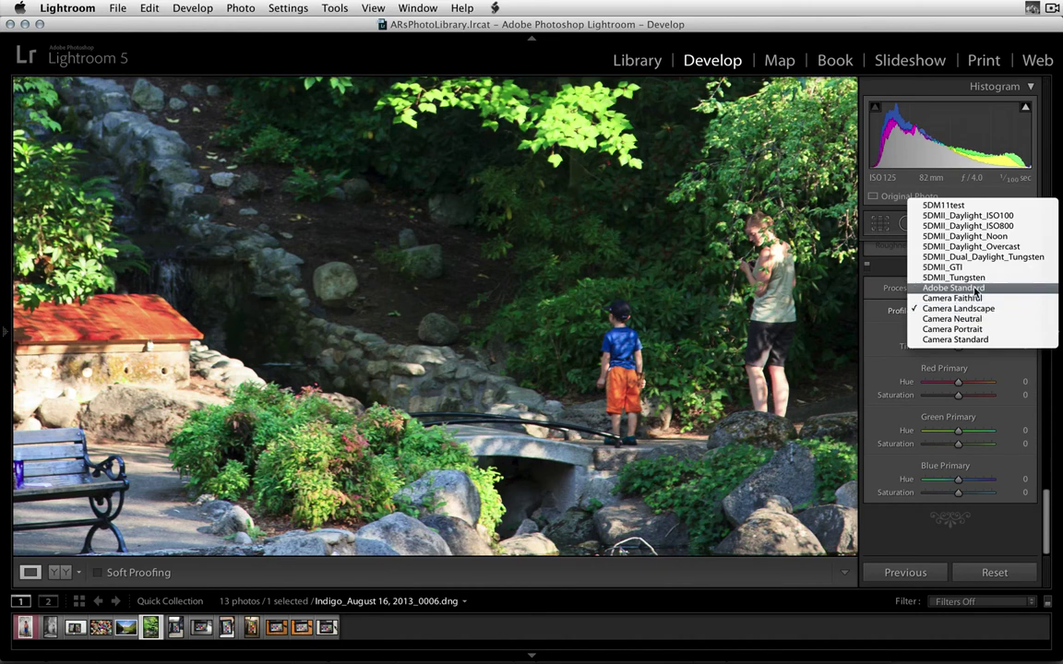
click(976, 289)
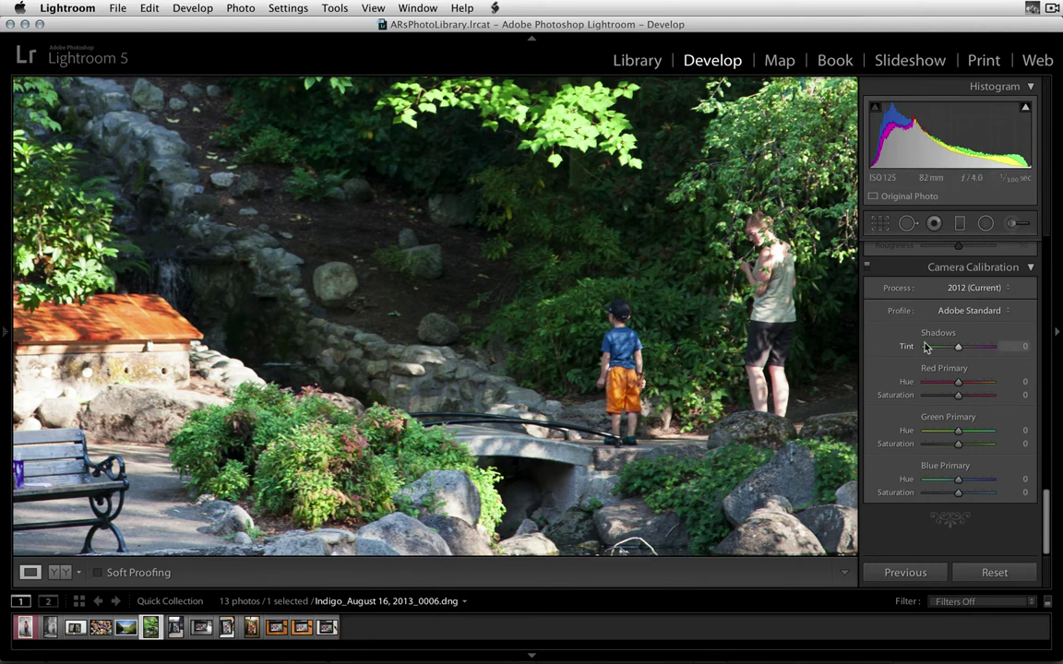
Compare Camera Neutral against Adobe Standard, then apply the custom 5DMII_Daylight_Noon profile.
click(954, 312)
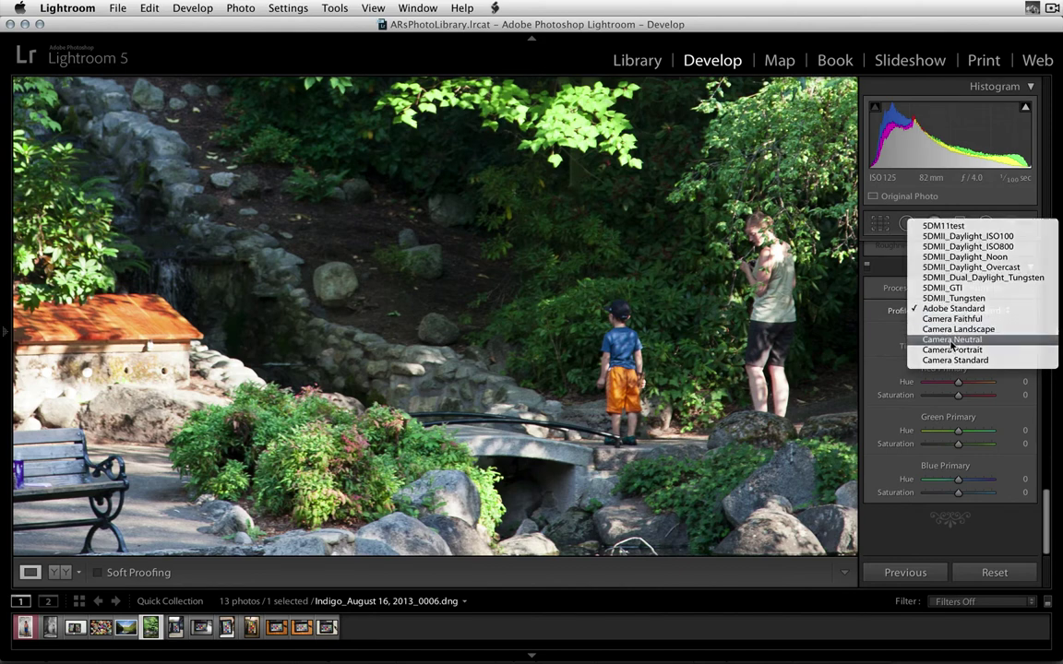
click(953, 340)
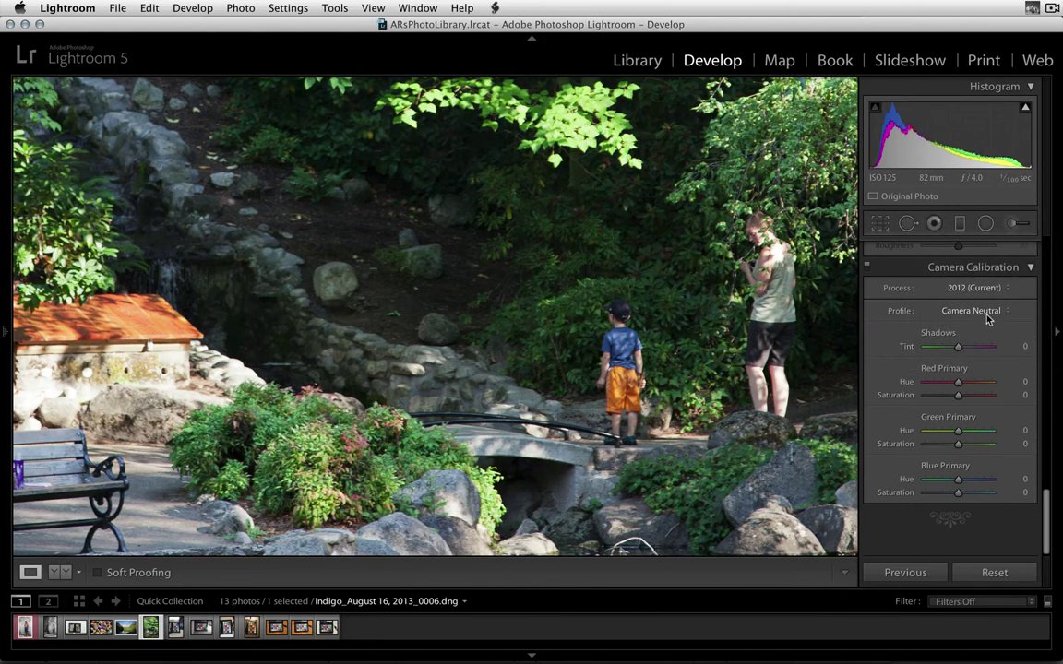
click(985, 314)
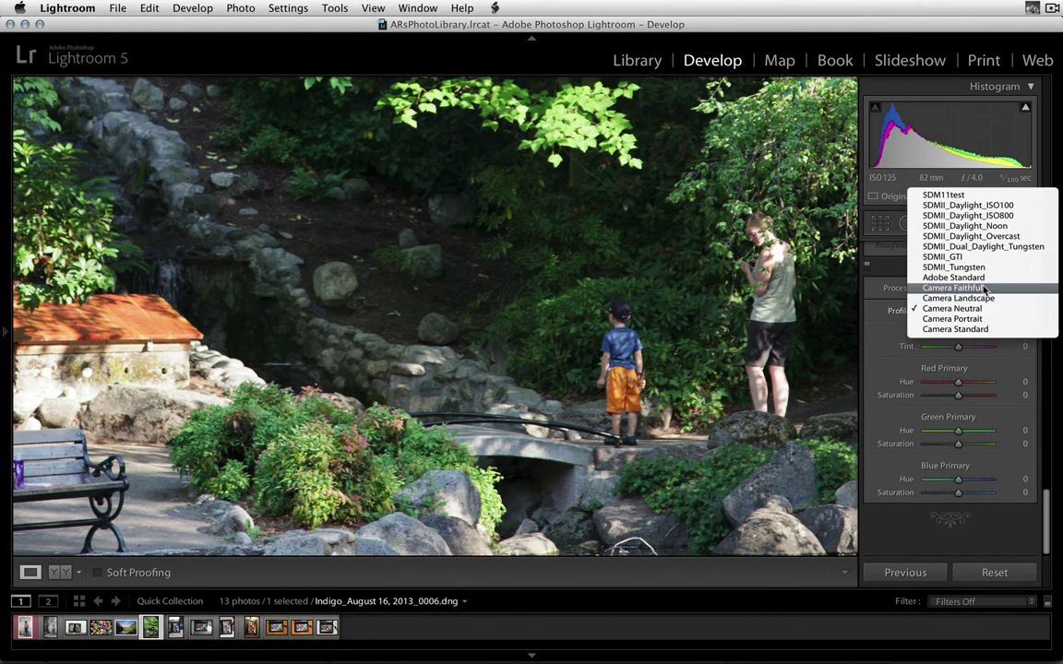
click(983, 278)
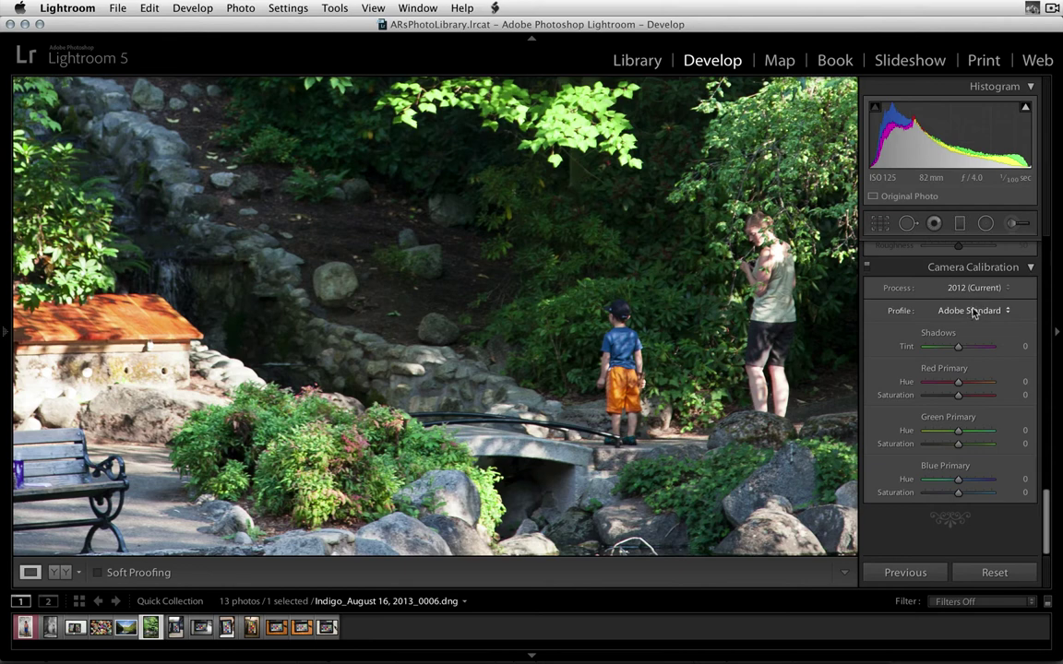
click(972, 311)
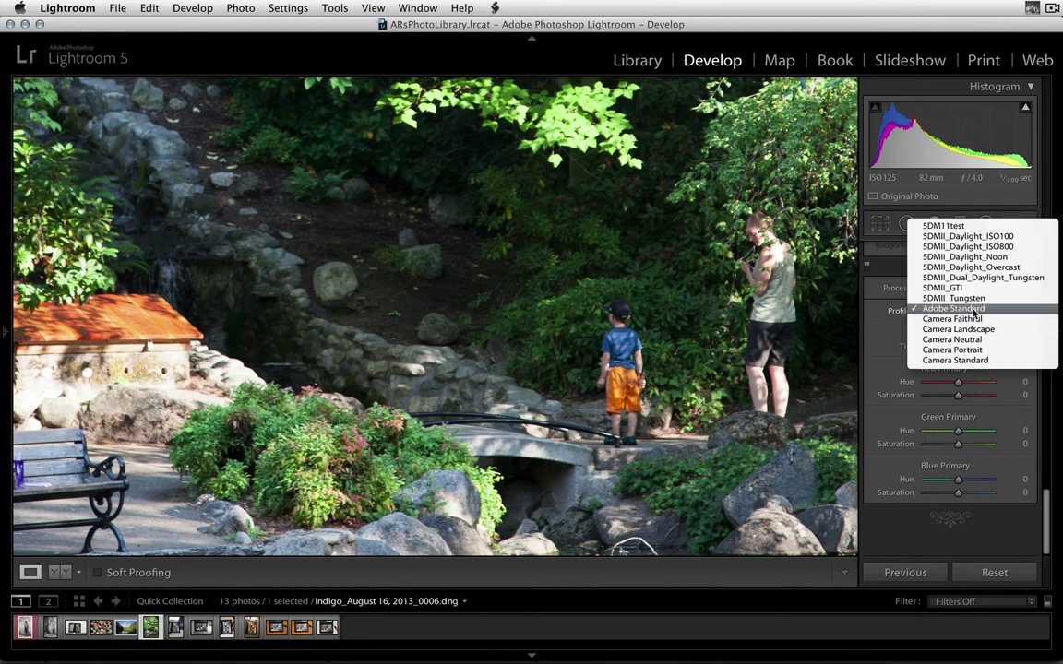
click(999, 260)
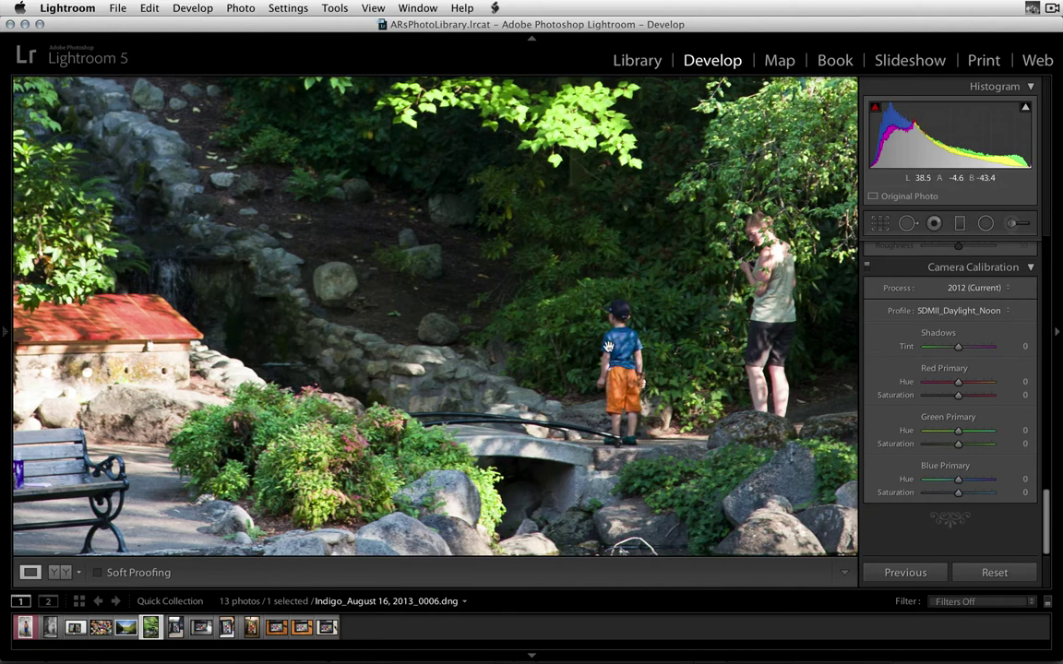
Toggle the park photo between Adobe Standard and 5DMII_Daylight_Noon, then pick another profile from the list.
click(986, 311)
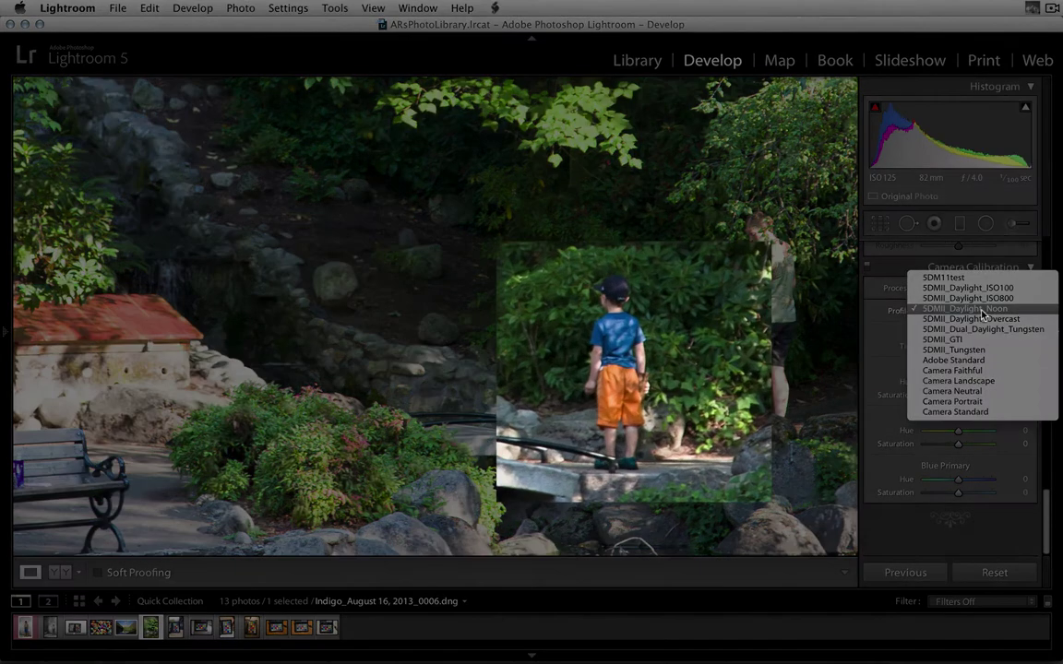
click(975, 362)
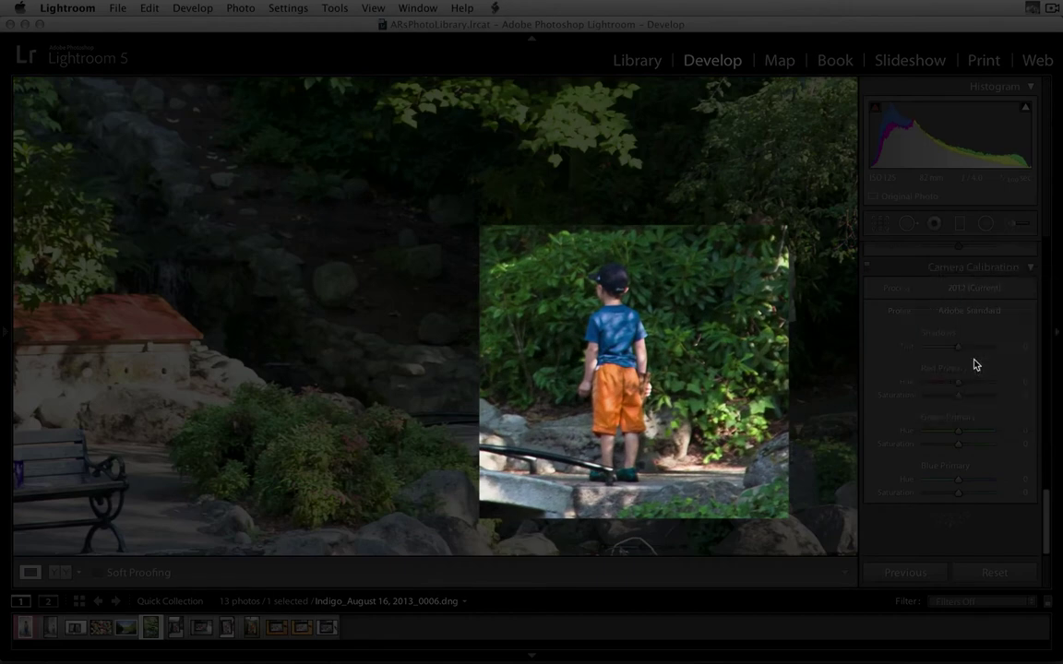
click(983, 311)
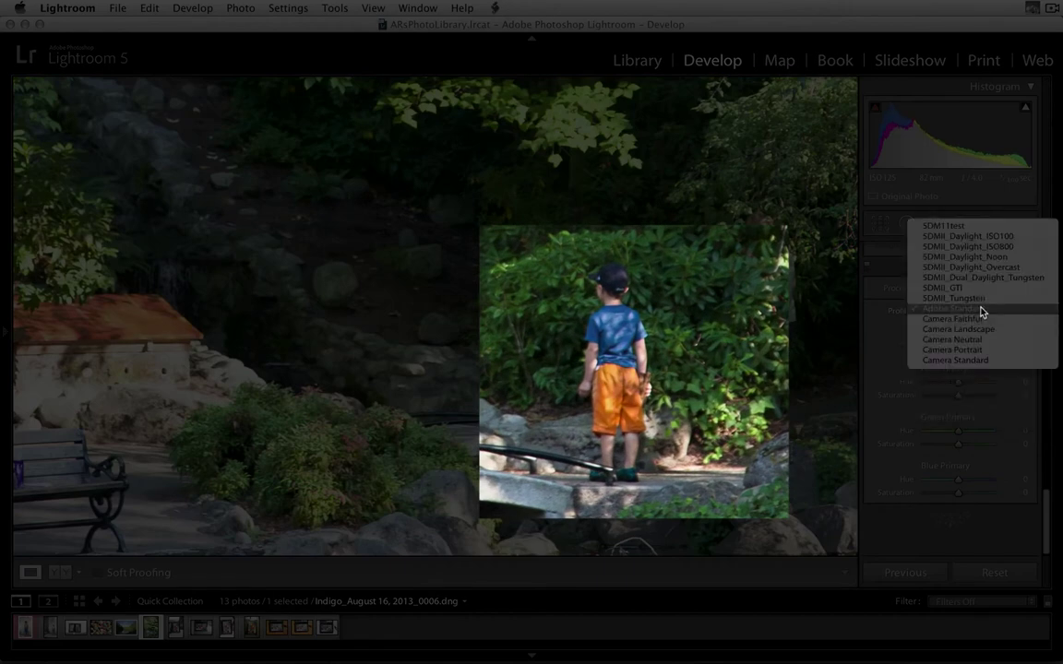
click(1018, 258)
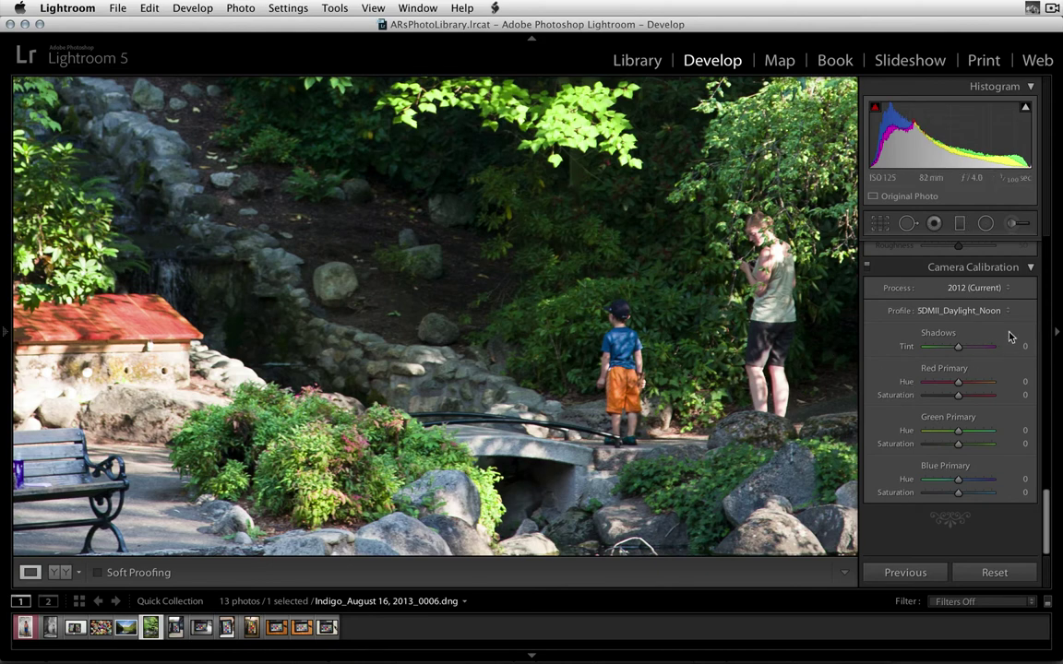
click(990, 311)
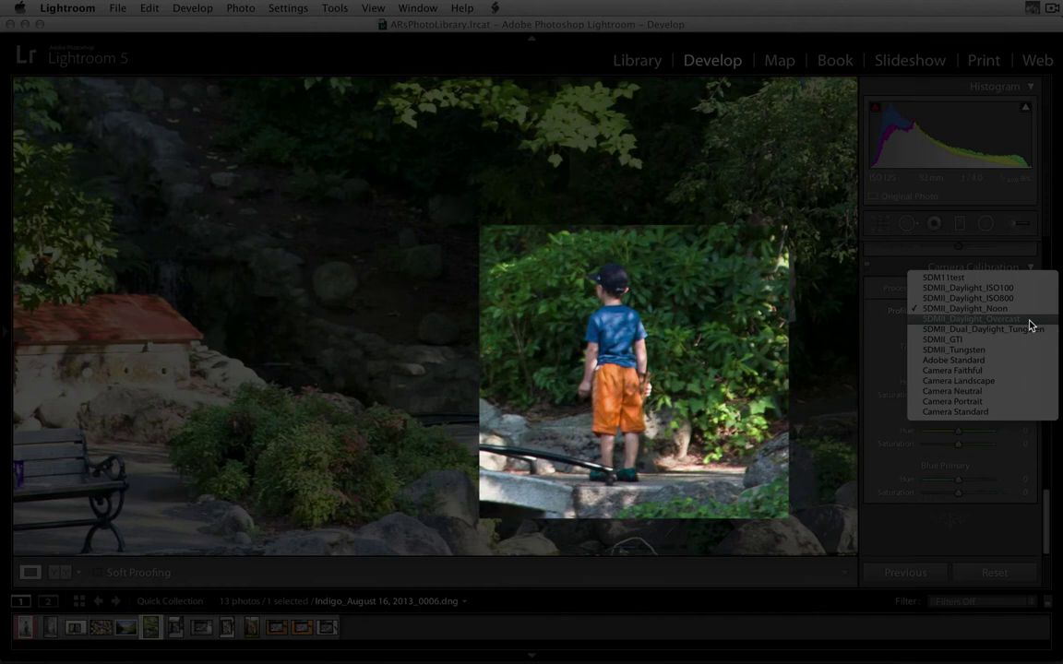
click(1030, 325)
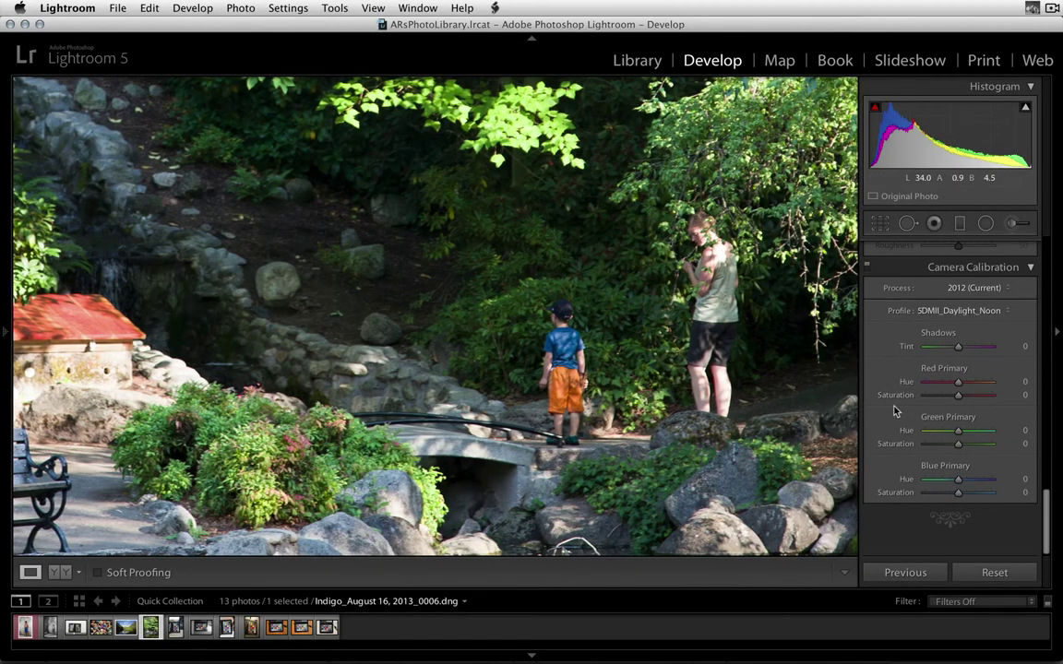
Switch the park photo's profile to 5DMII_Dual_Daylight_Tungsten.
click(974, 311)
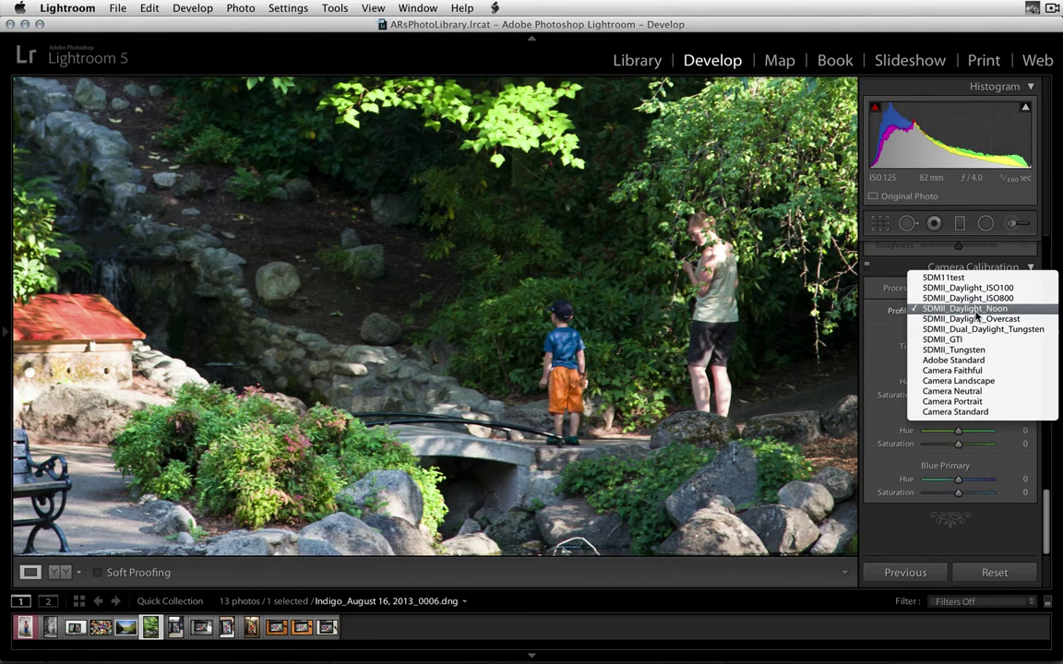
click(980, 329)
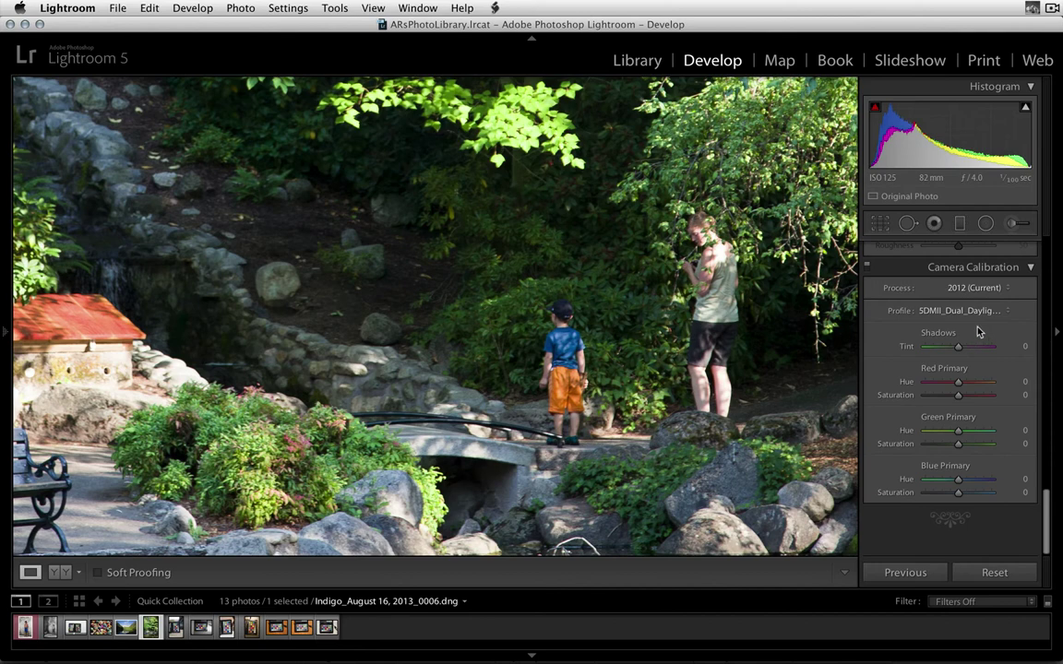
Apply 5DMII_Tungsten, then 5DMII_Daylight_Overcast to the park photo.
click(980, 317)
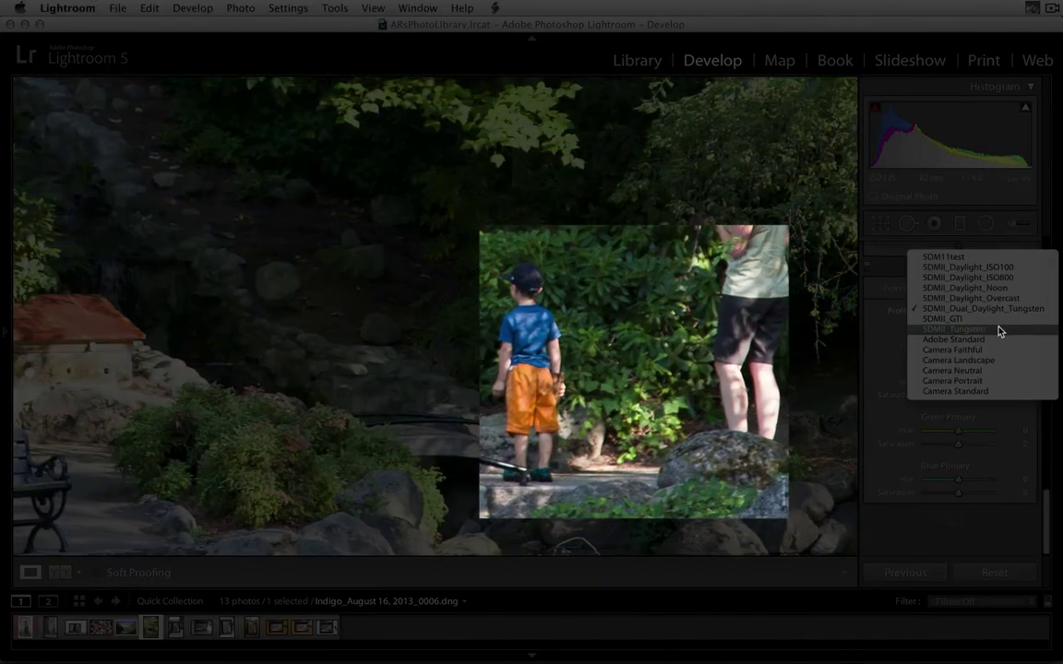
click(1000, 331)
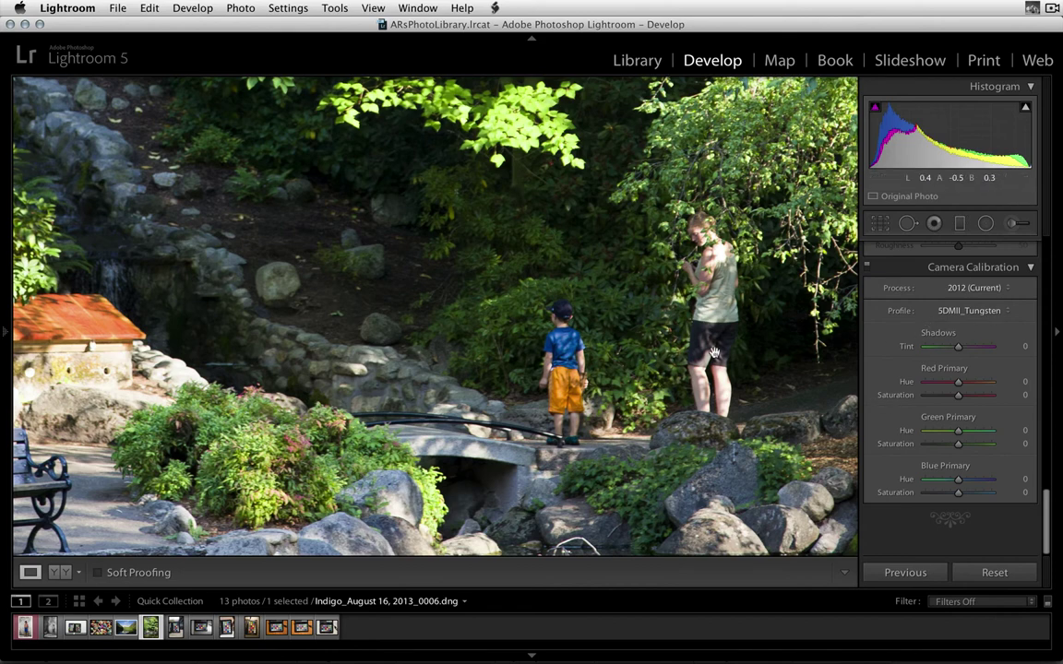
click(988, 311)
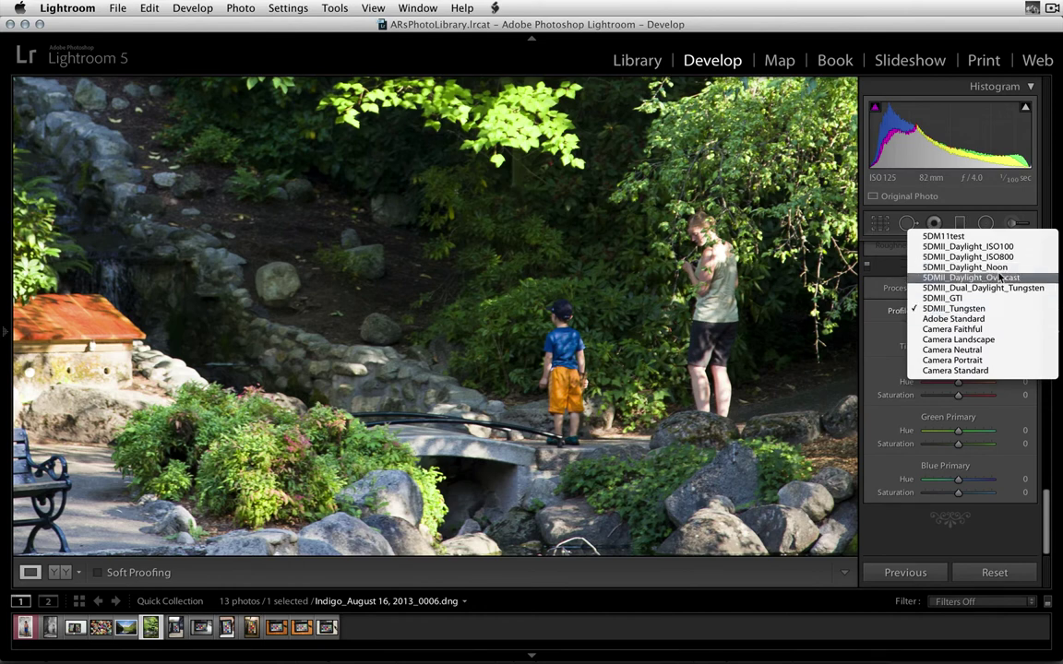
click(1001, 277)
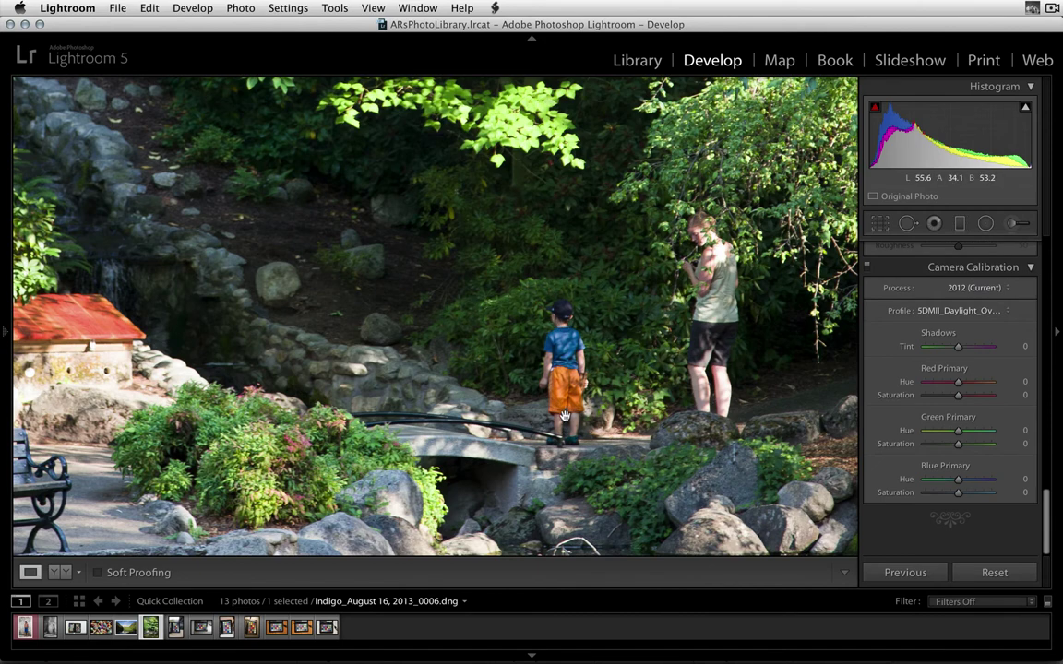
Recheck 5DMII_Tungsten for comparison, then reapply 5DMII_Daylight_Overcast.
click(984, 311)
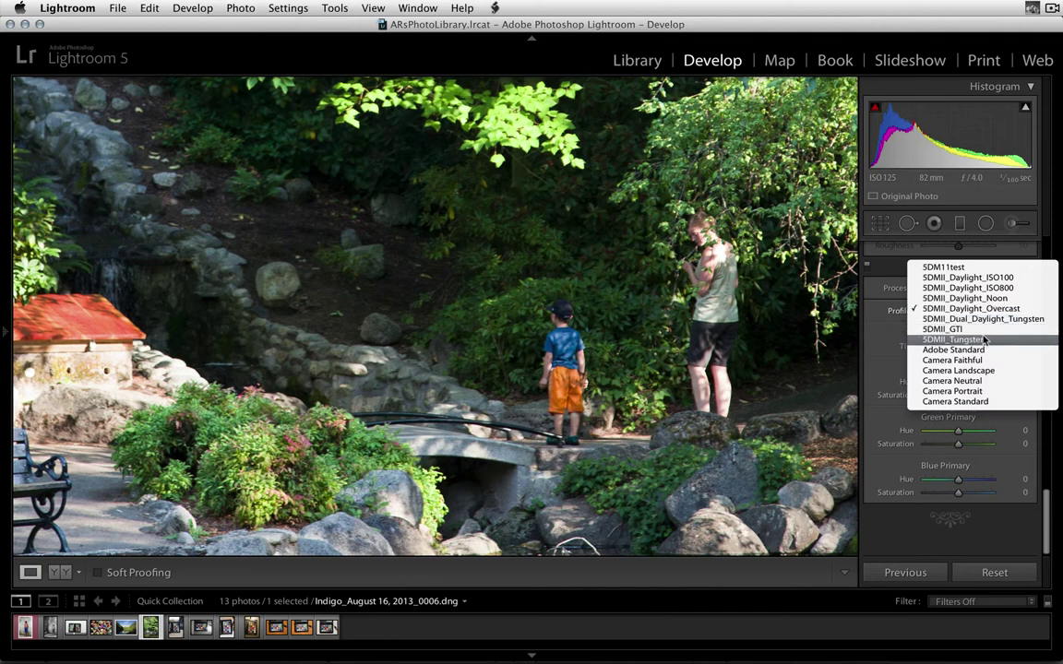
click(955, 340)
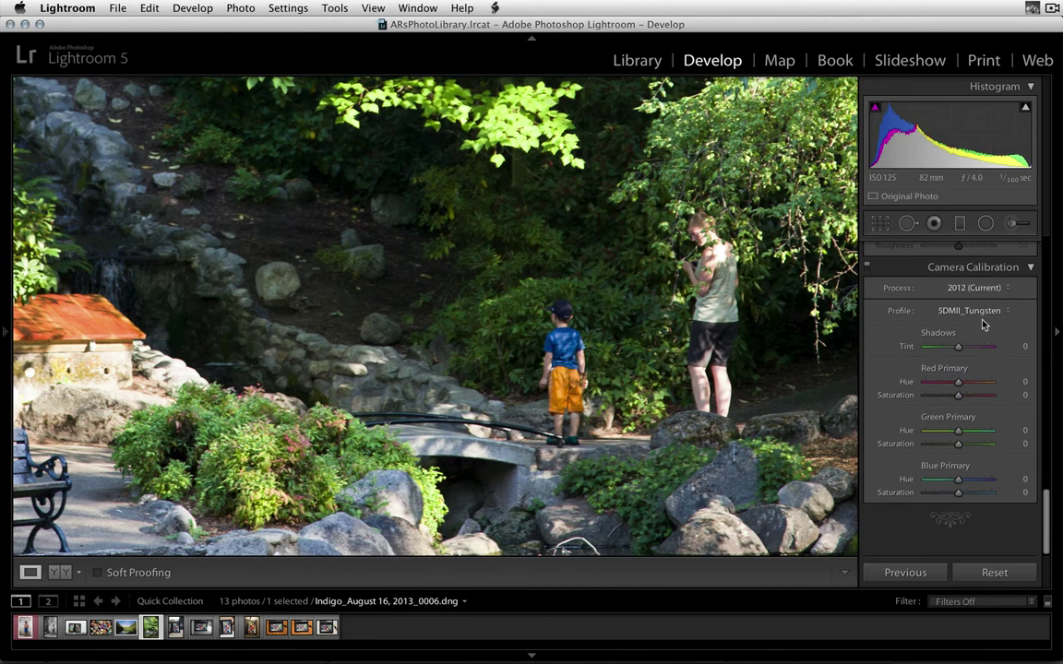
click(984, 316)
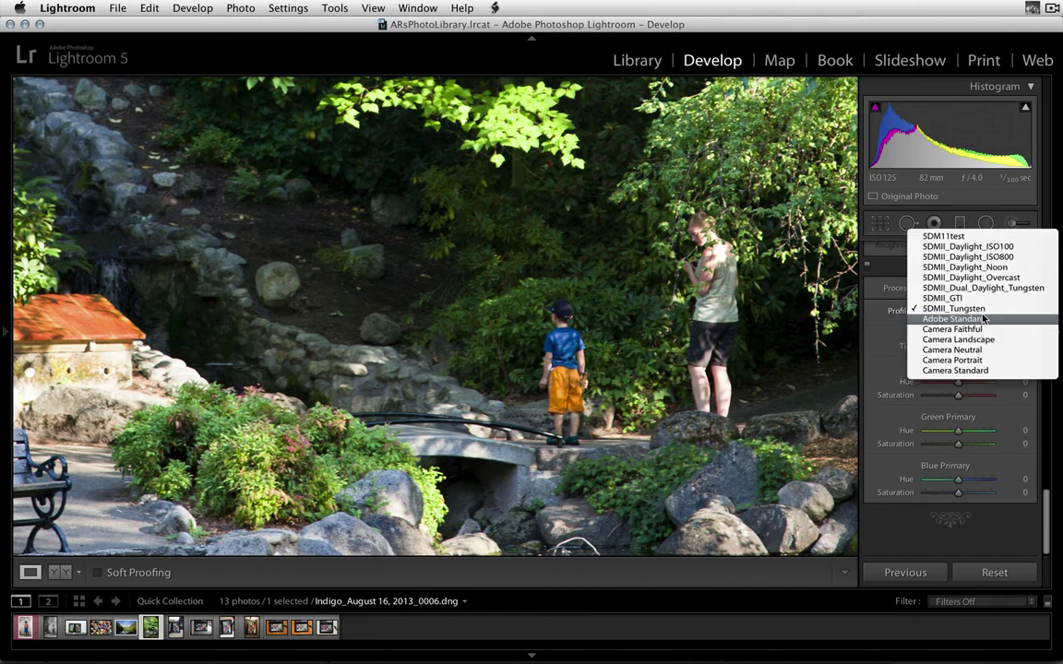
click(1033, 277)
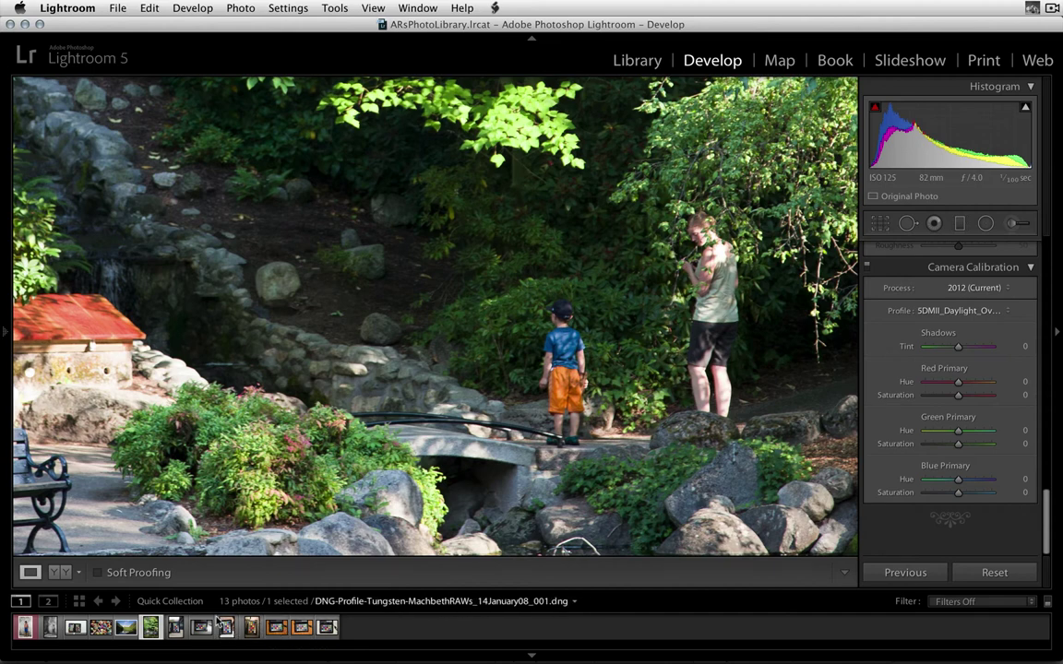
Open the Anderson Ranch mountain lake photo at full view and apply 5DMII_Daylight_Overcast.
click(130, 628)
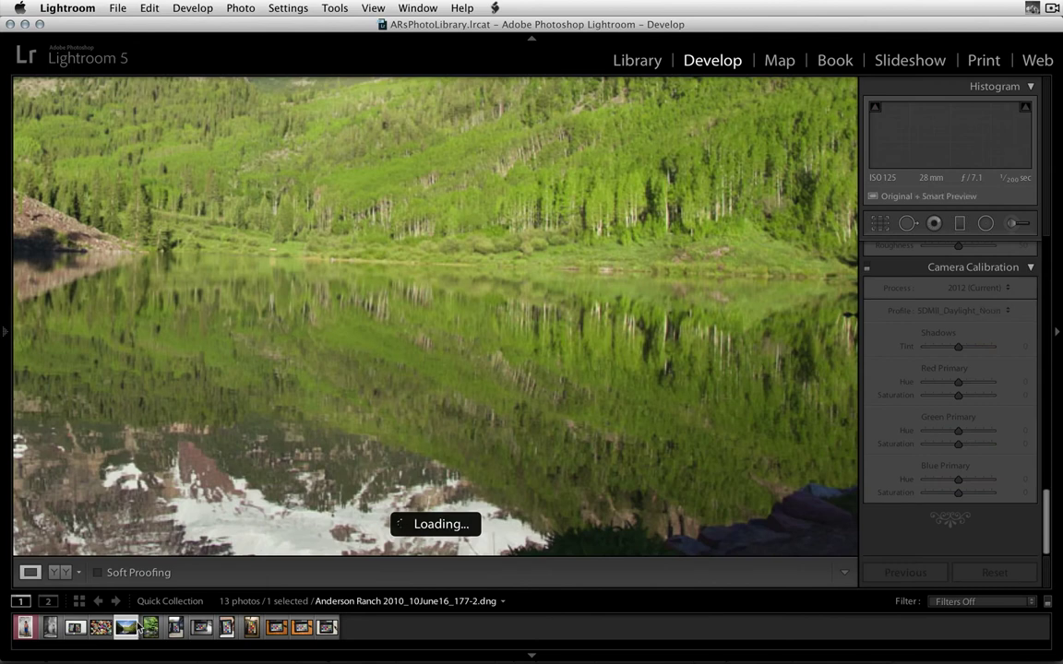
click(341, 346)
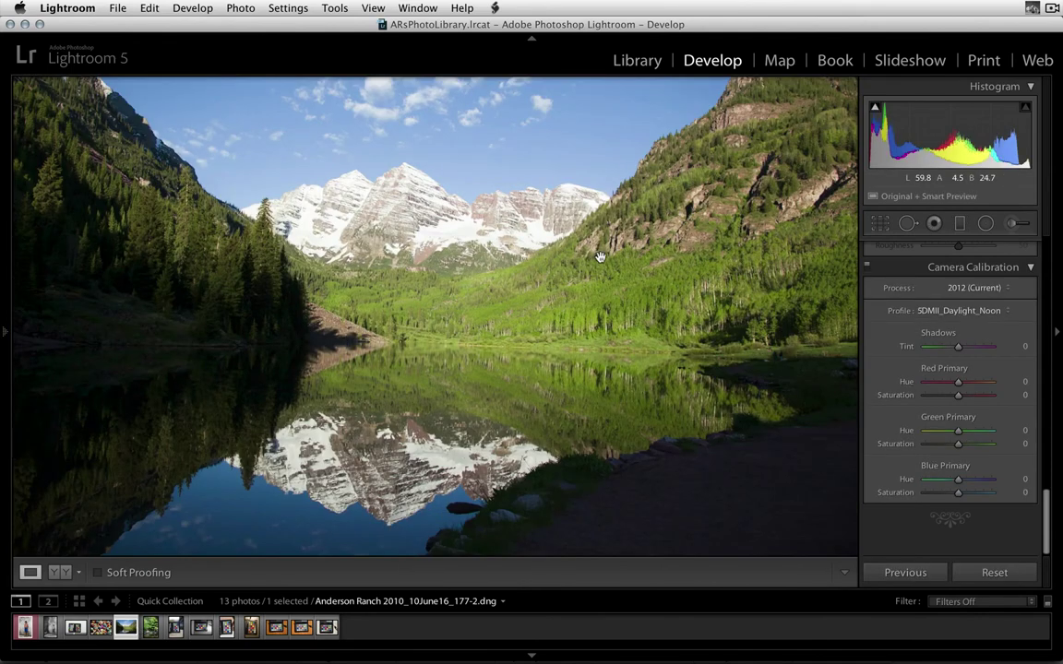
click(979, 314)
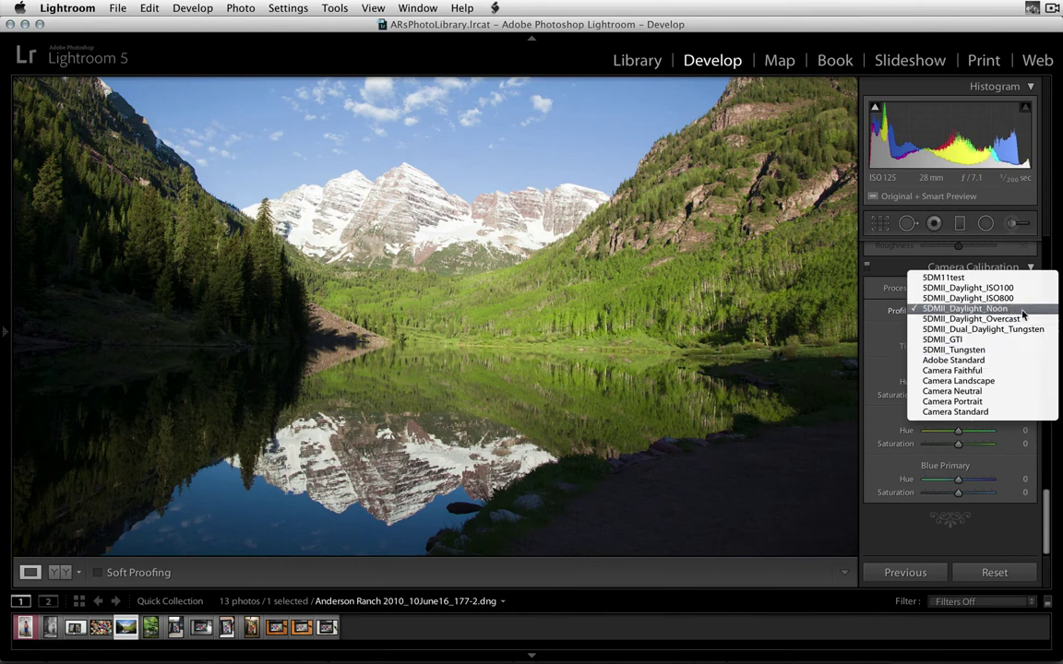
click(1020, 320)
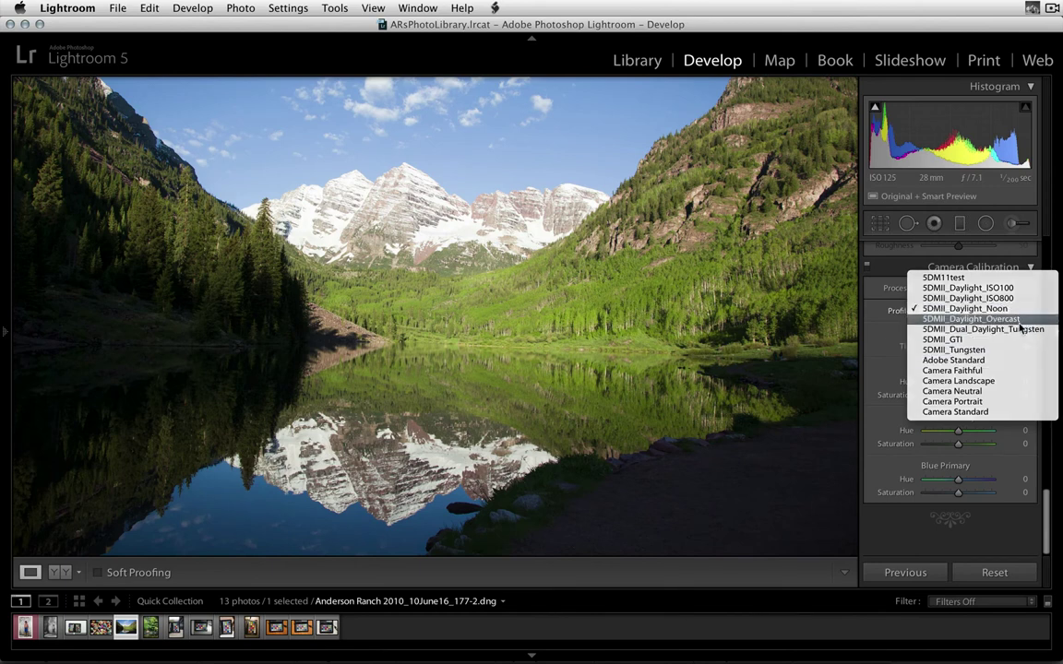
Try 5DMII_Daylight_Noon, 5DMII_Dual_Daylight_Tungsten and 5DMII_Tungsten on the lake photo.
click(984, 310)
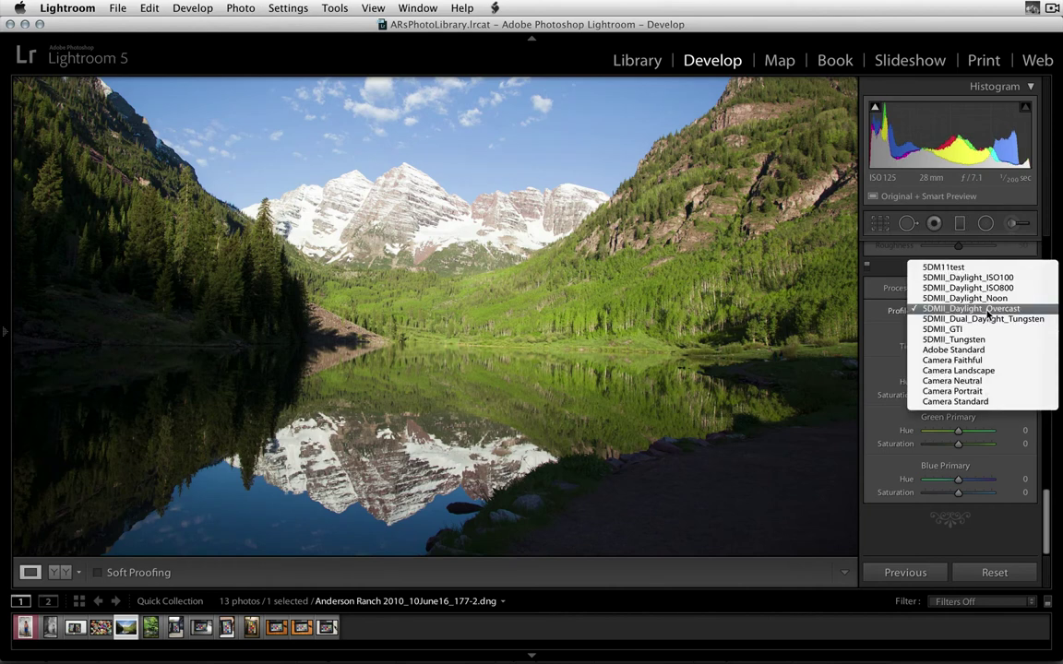
click(988, 299)
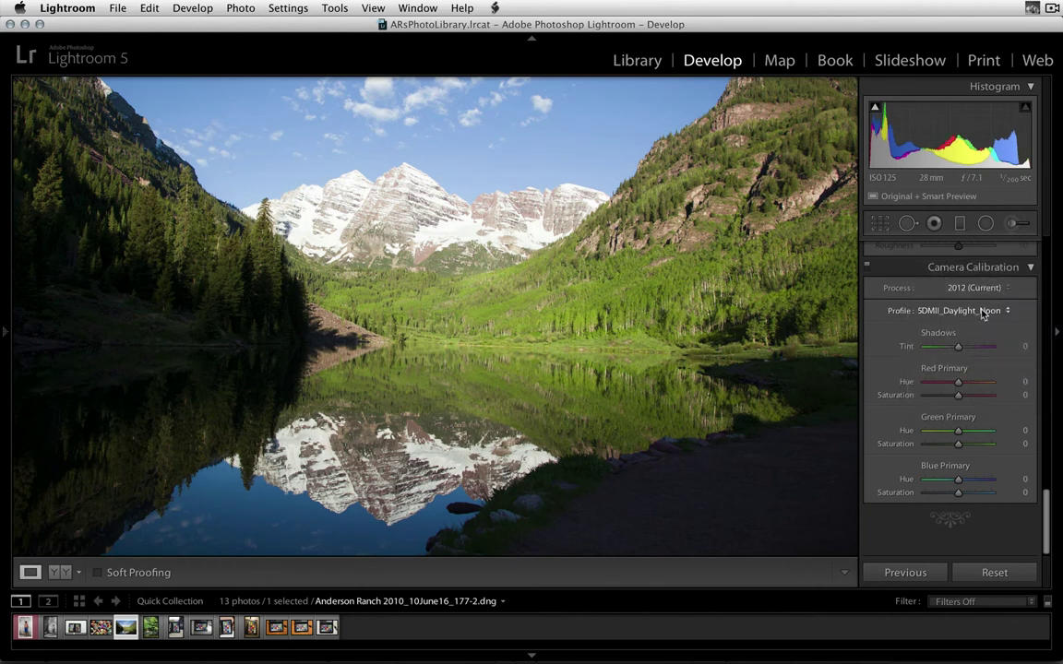
click(984, 311)
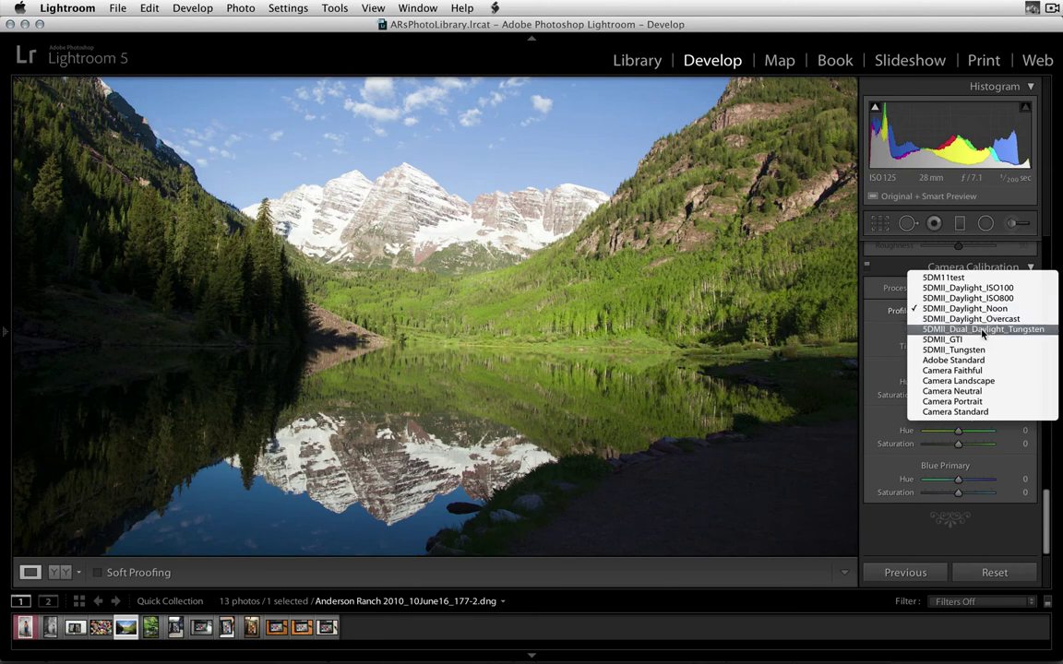
click(983, 331)
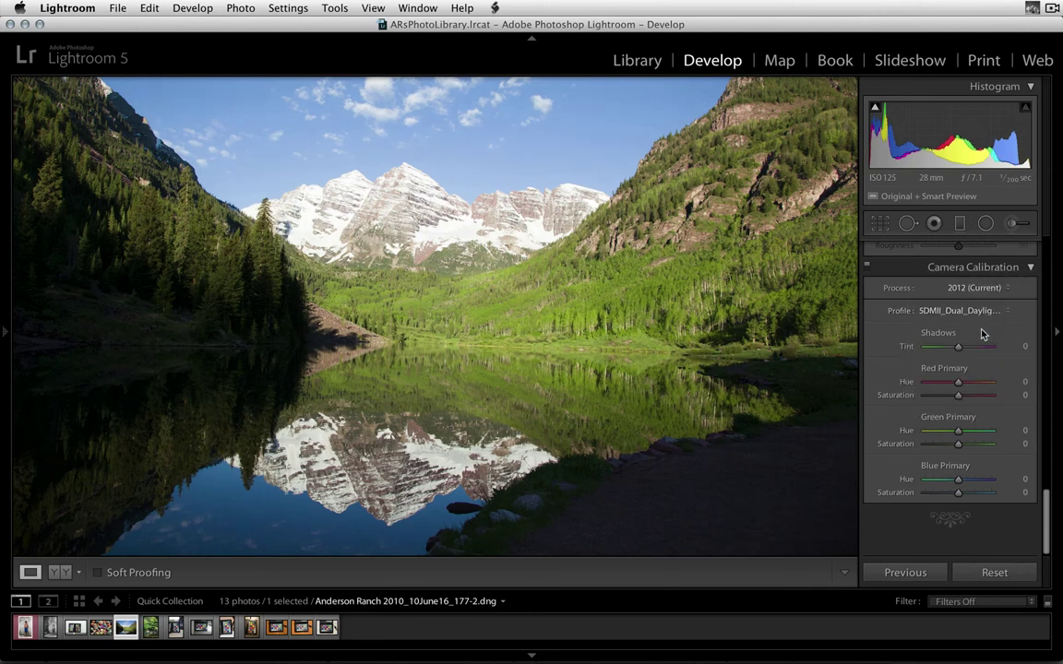
click(978, 312)
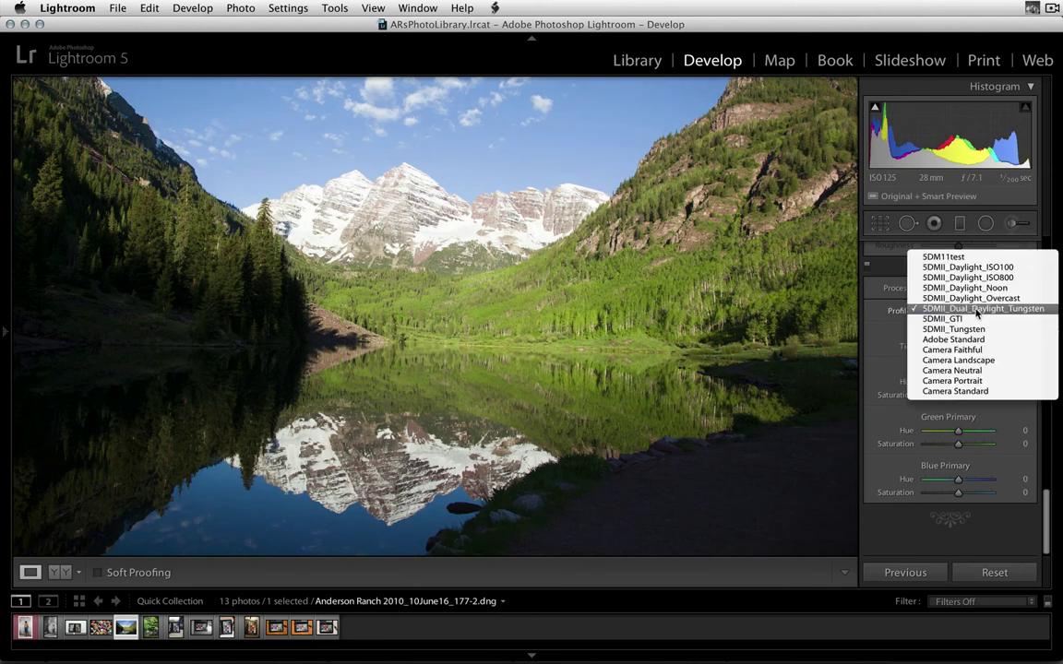
click(977, 330)
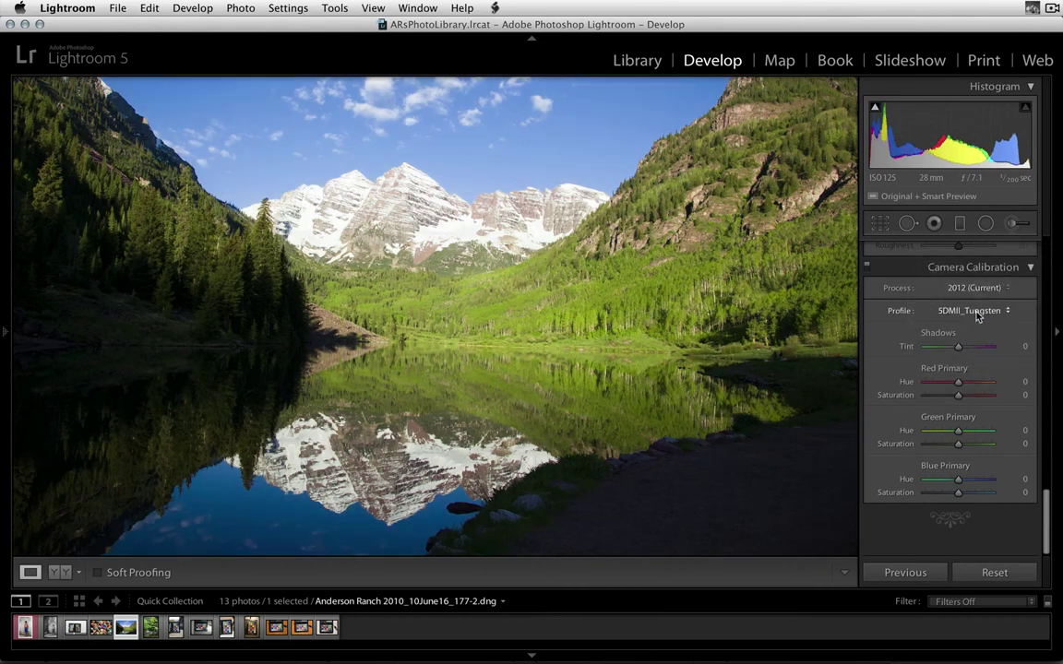
click(977, 314)
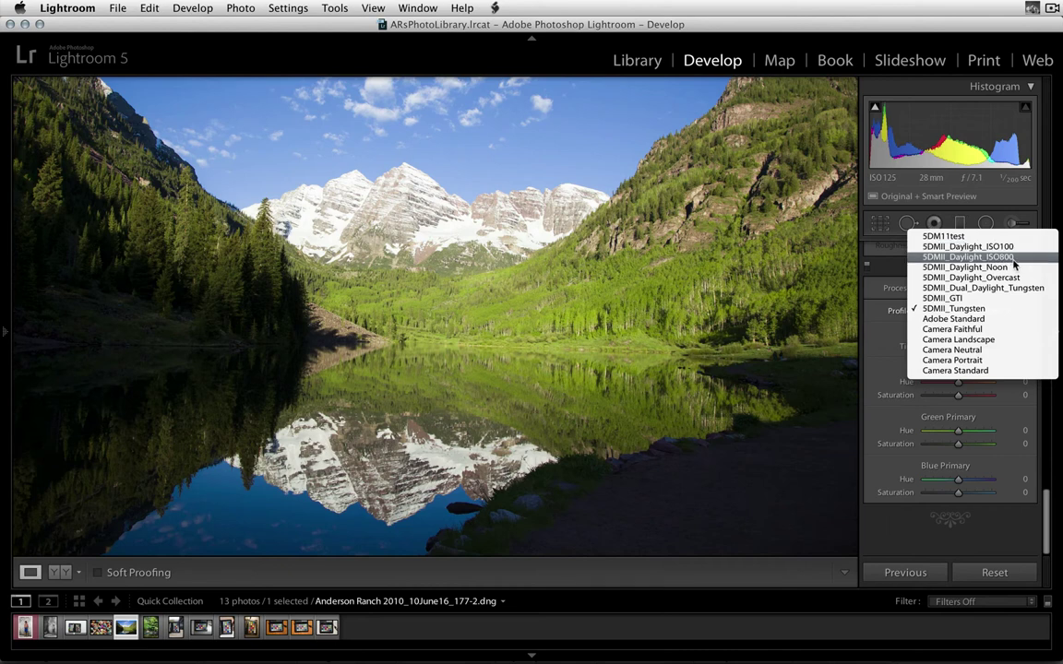
Try the 5DMII_Daylight_ISO100, ISO800 and Noon profiles on the lake photo.
click(965, 247)
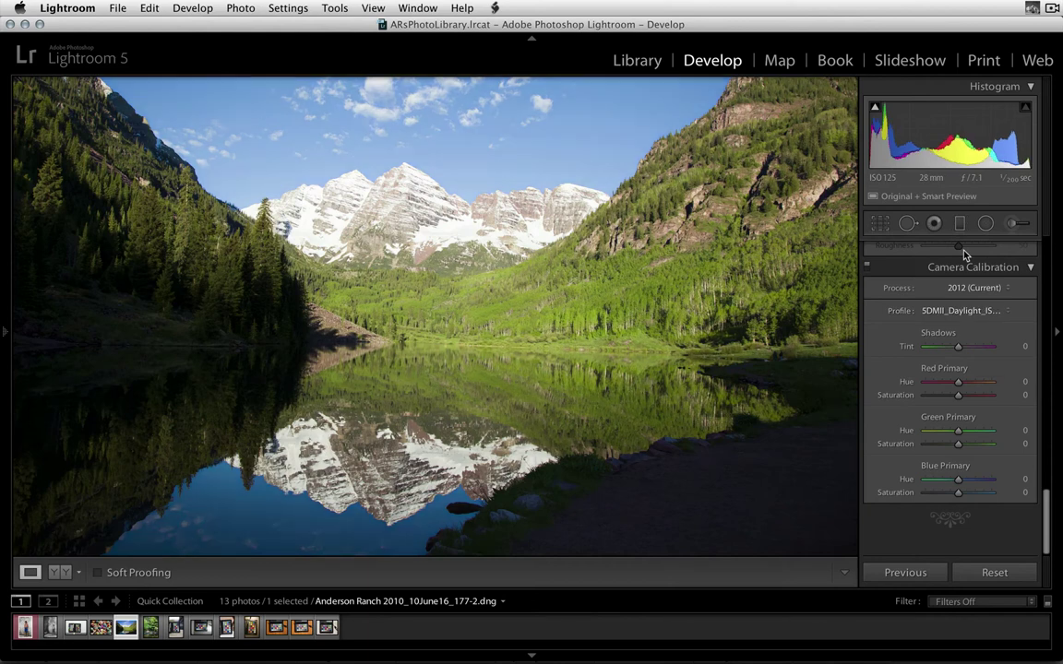
click(958, 310)
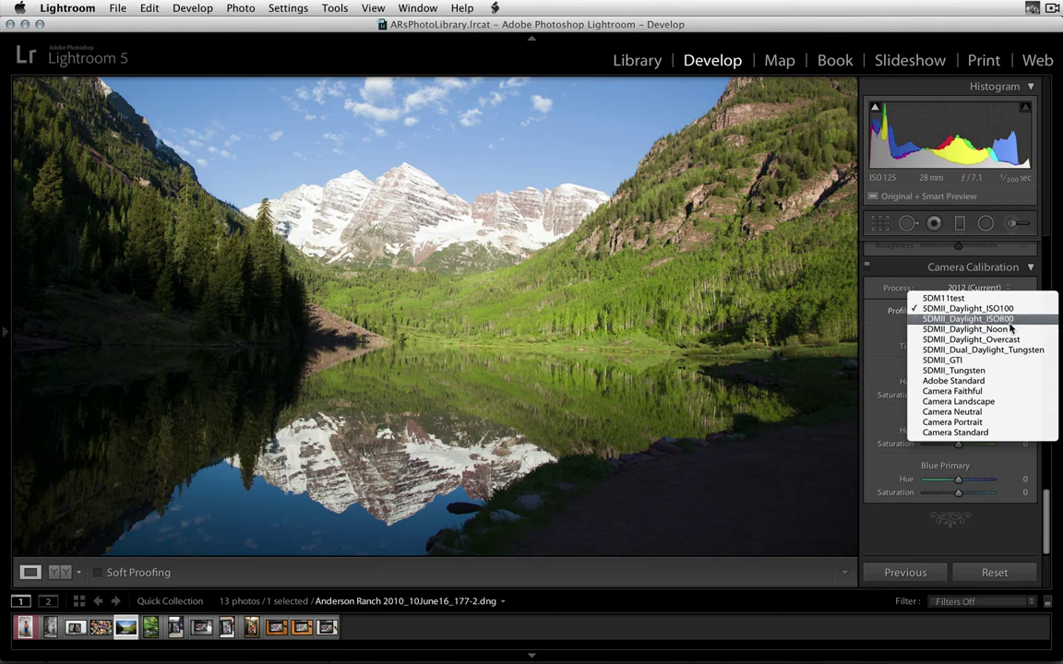
click(1010, 323)
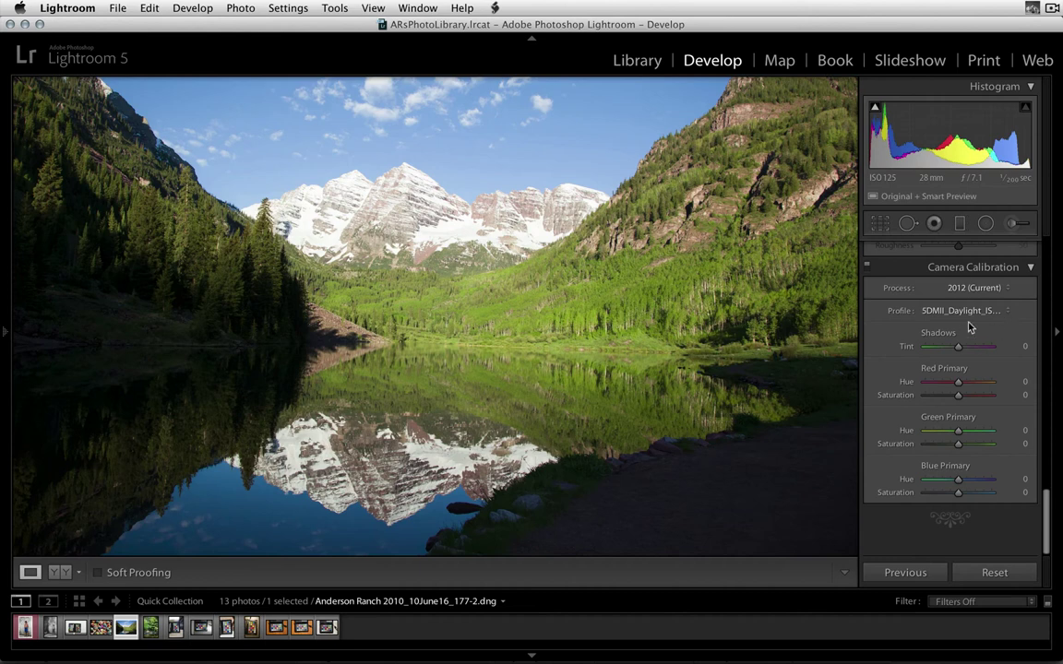
click(974, 313)
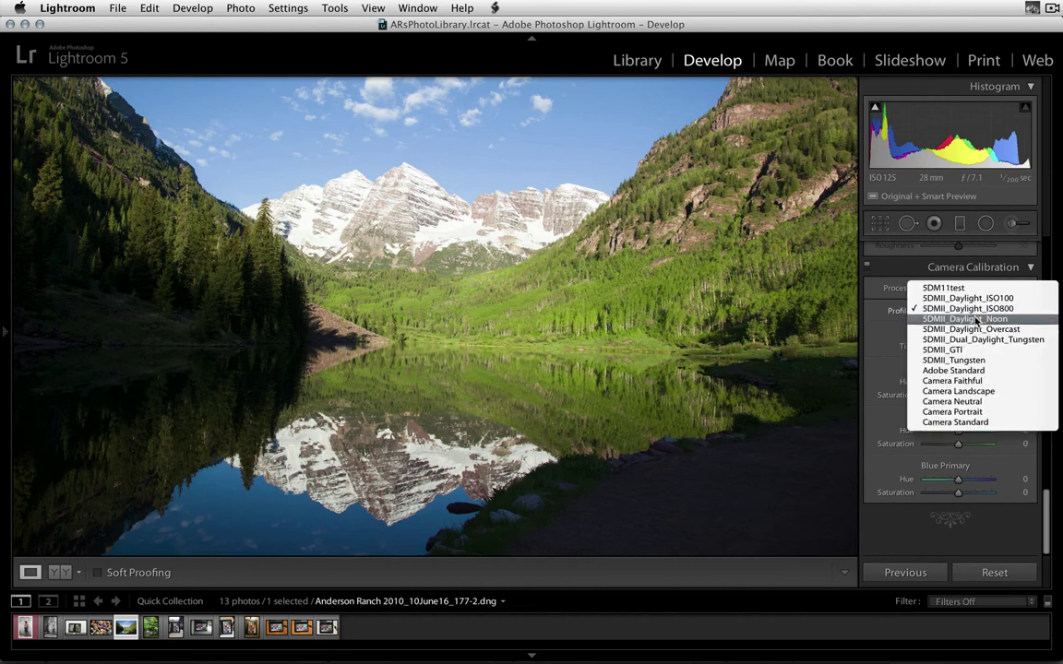
click(977, 321)
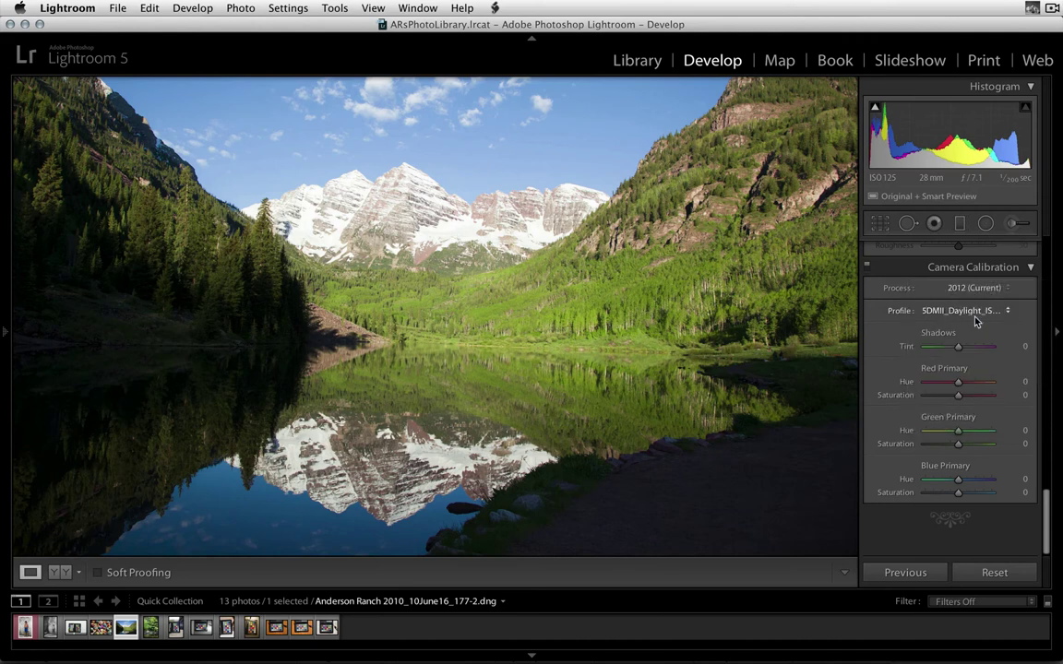
Compare 5DMII_GTI and 5DMII_Tungsten, then settle on 5DMII_Daylight_Noon.
click(975, 319)
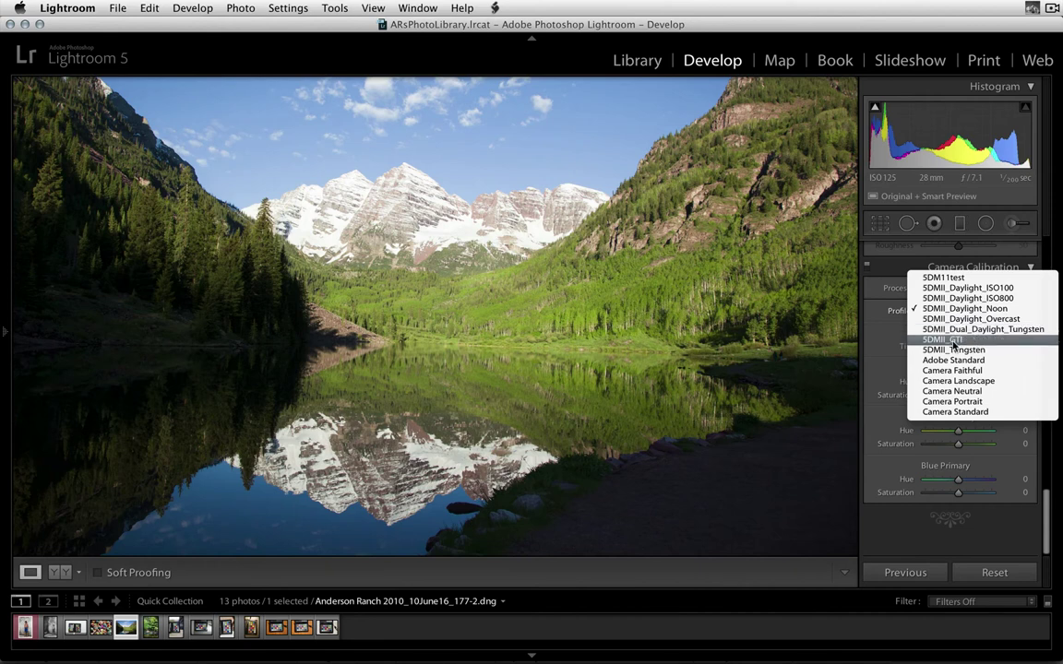
click(955, 343)
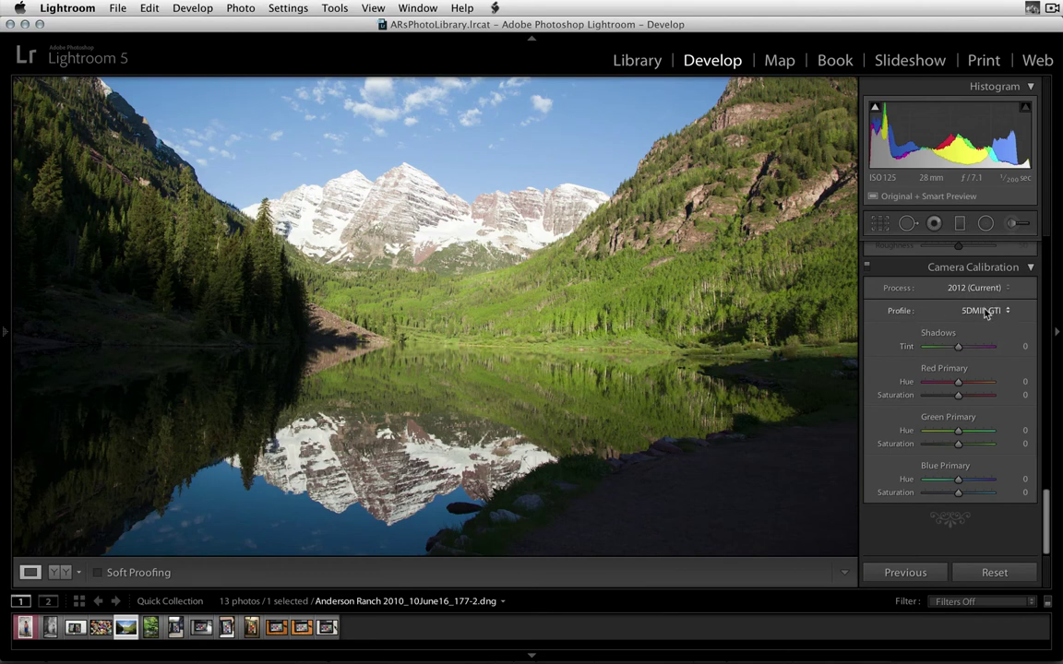
click(985, 312)
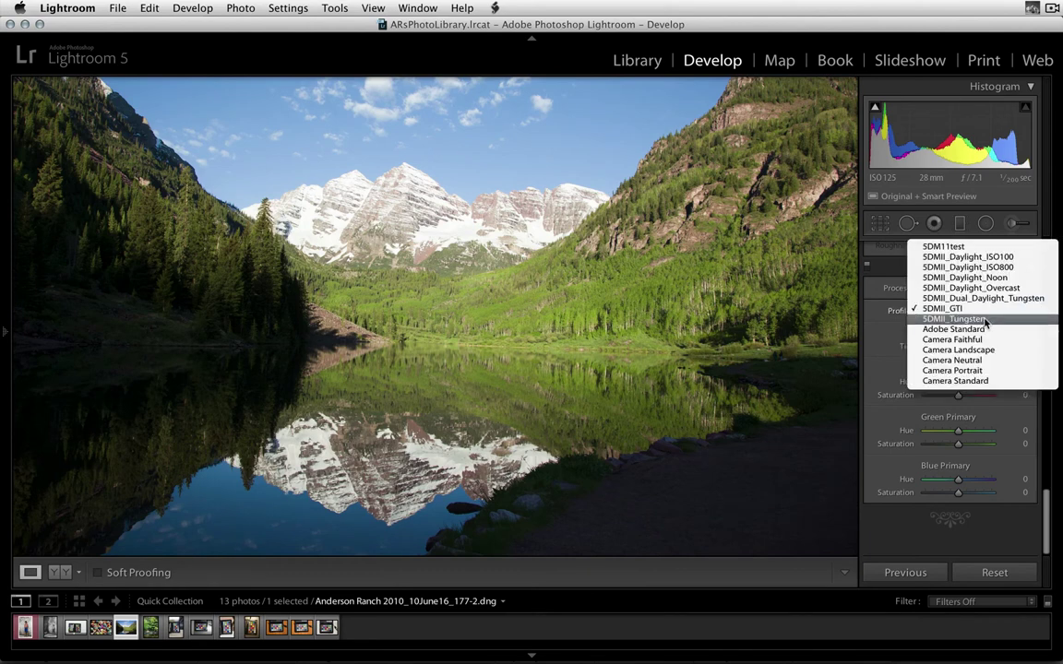
click(986, 320)
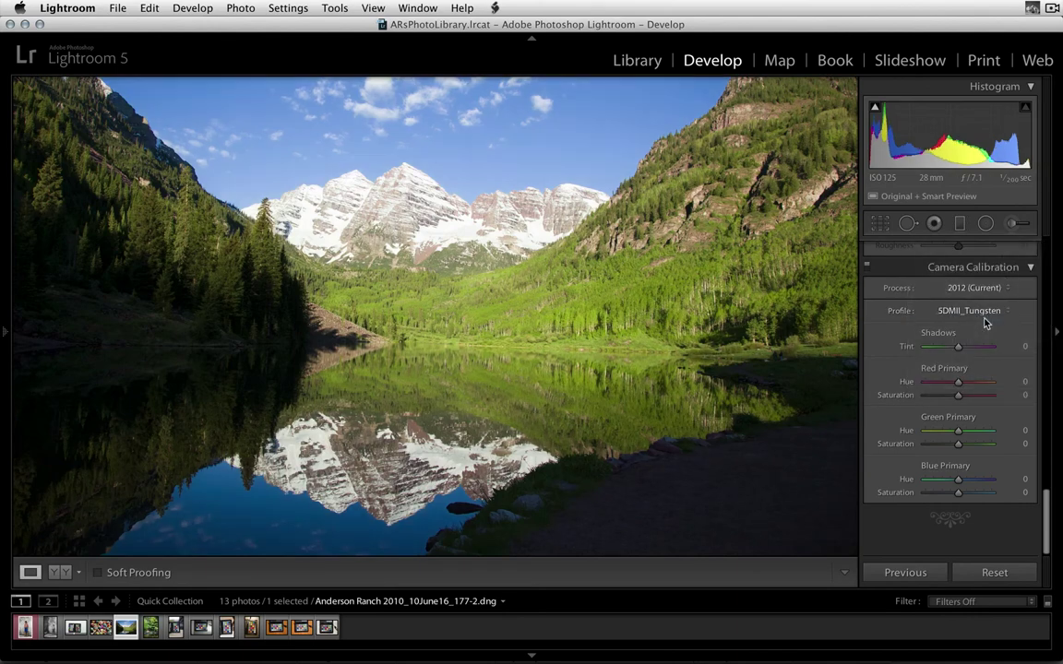
click(986, 316)
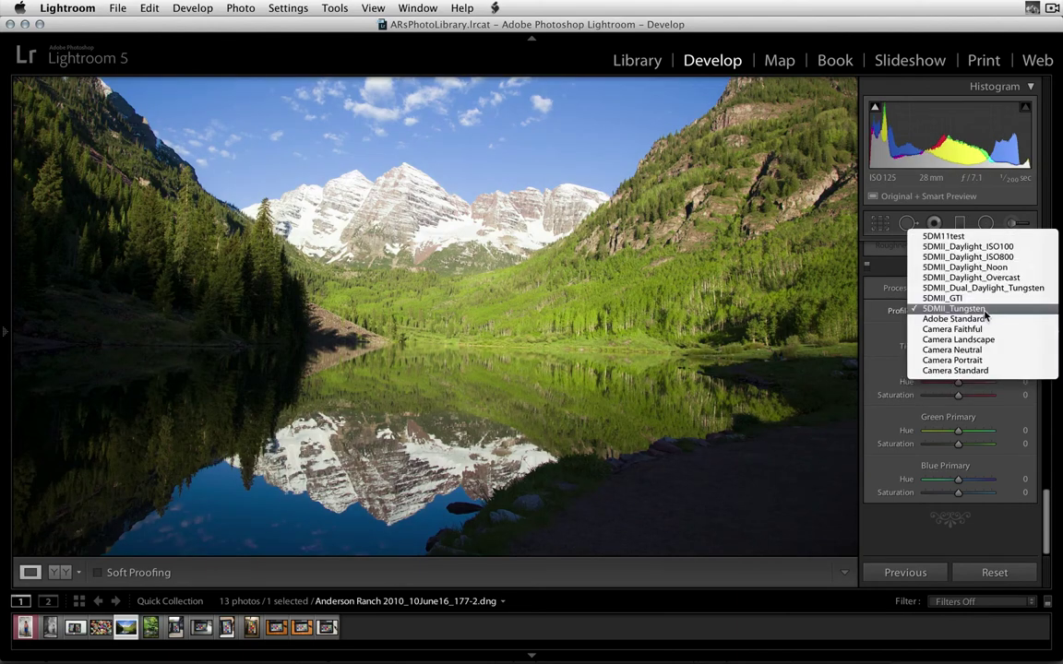
click(985, 267)
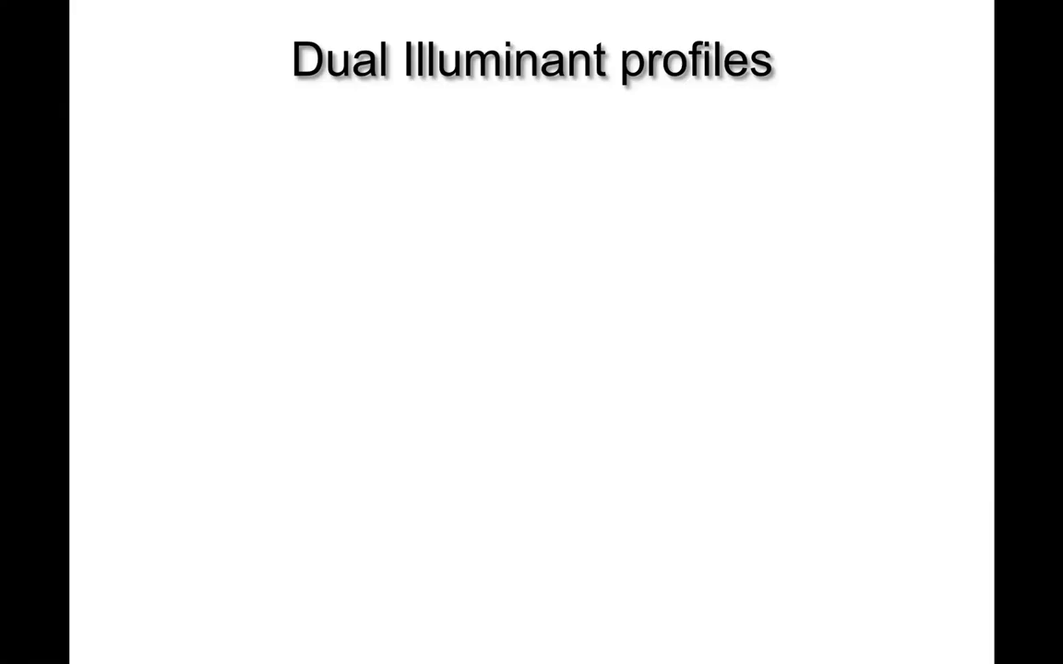
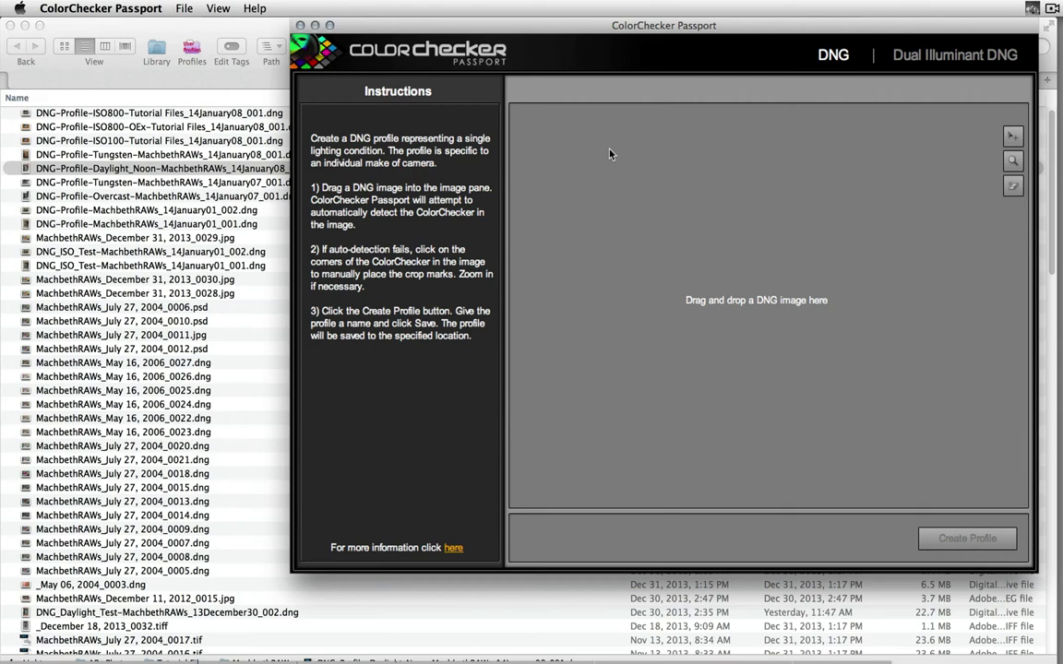
Reposition the ColorChecker Passport window and switch to Dual Illuminant DNG profiling.
drag(610, 28, 598, 31)
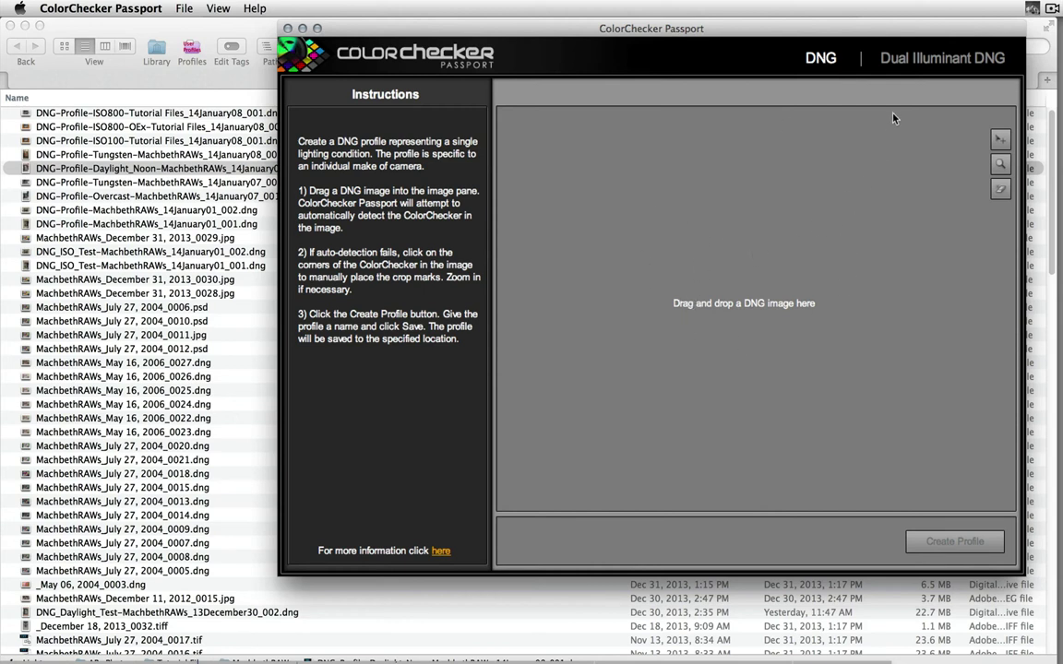
click(928, 61)
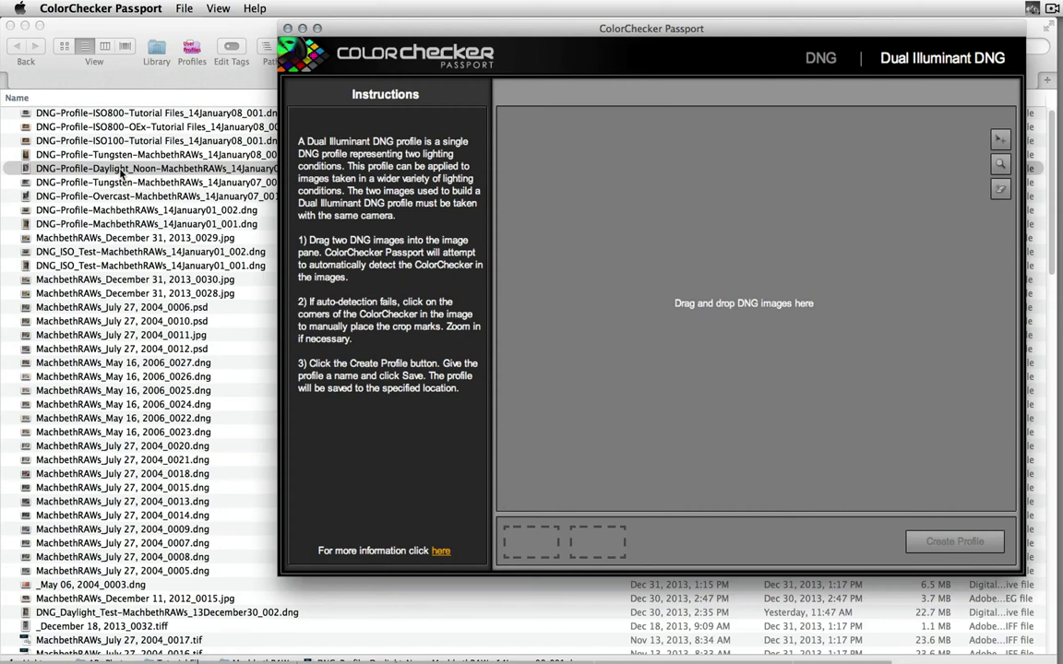
Load the Daylight_Noon DNG, adjust its bottom-left chart corner, then add the Tungsten DNG.
drag(121, 173, 671, 228)
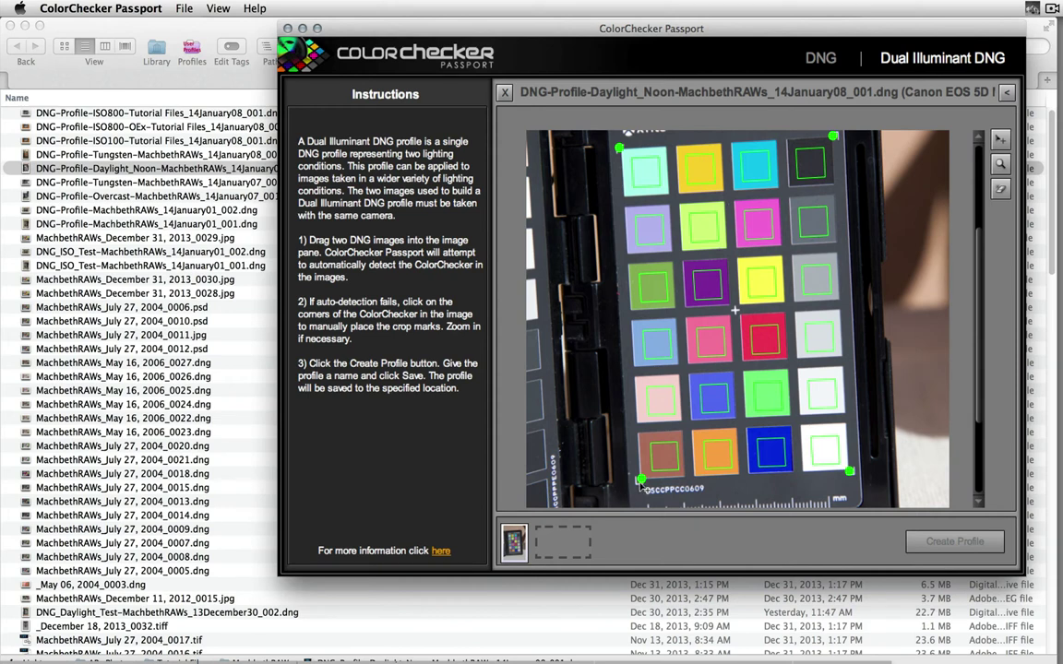
mouse_move(641, 479)
mouse_down()
mouse_move(629, 483)
mouse_move(636, 476)
mouse_move(640, 486)
mouse_up()
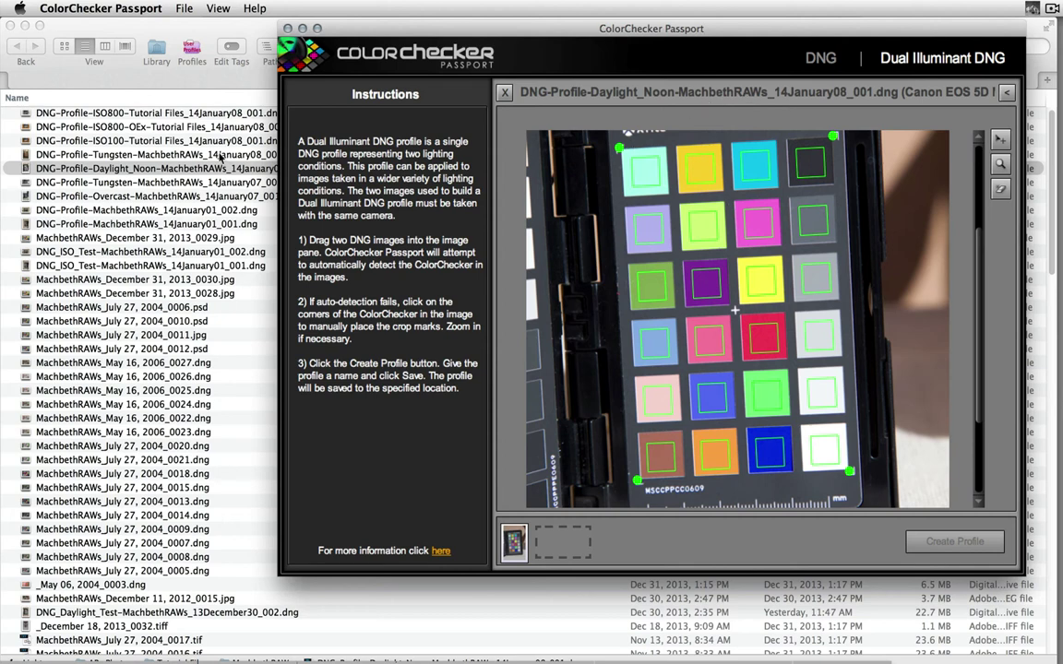
drag(219, 159, 562, 551)
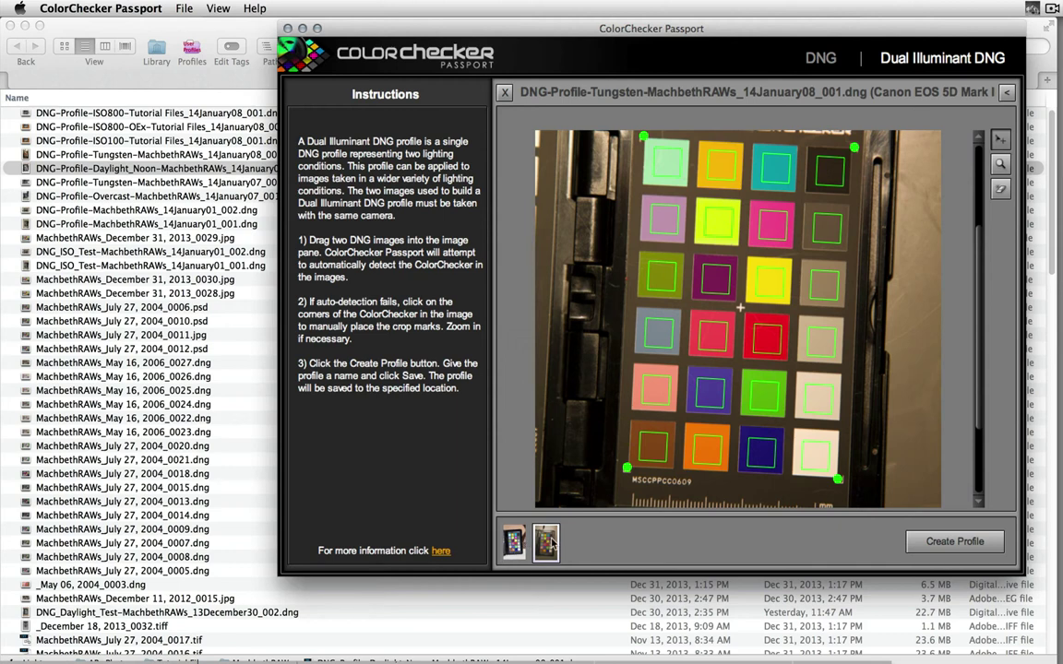
click(954, 543)
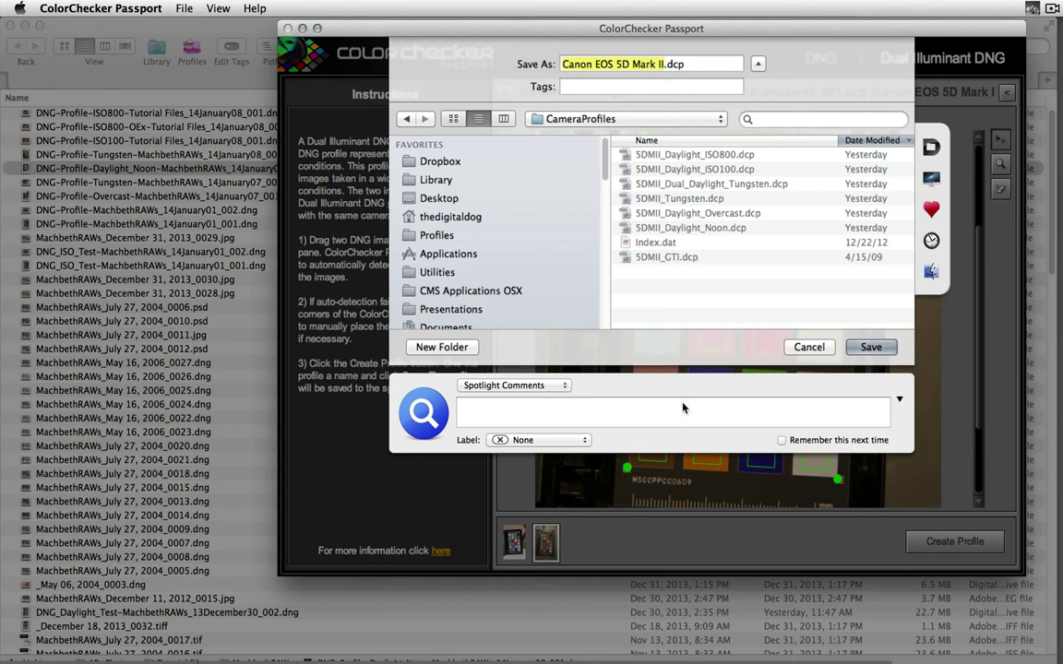
click(808, 347)
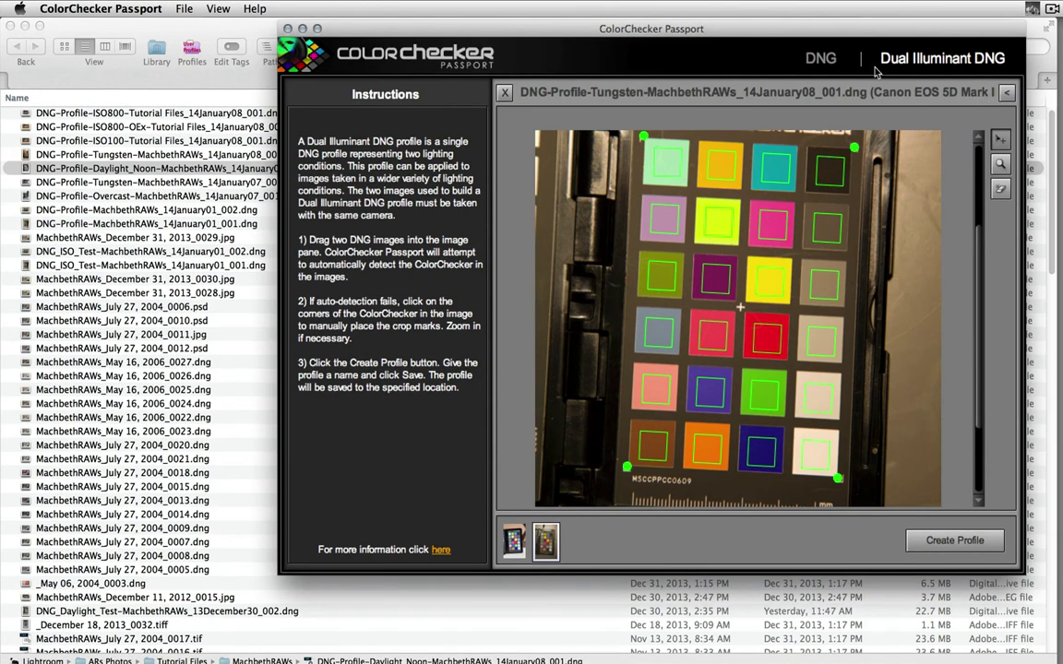
In single DNG mode, try creating a 'test' profile from the overexposed ISO800-OEx chart.
click(831, 61)
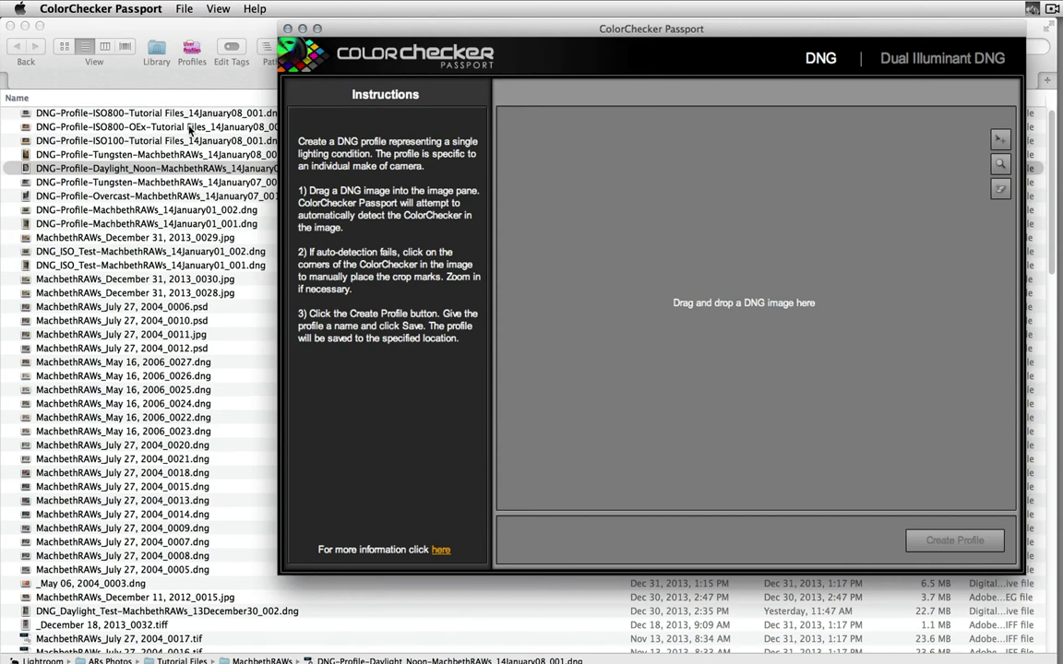
drag(174, 127, 746, 297)
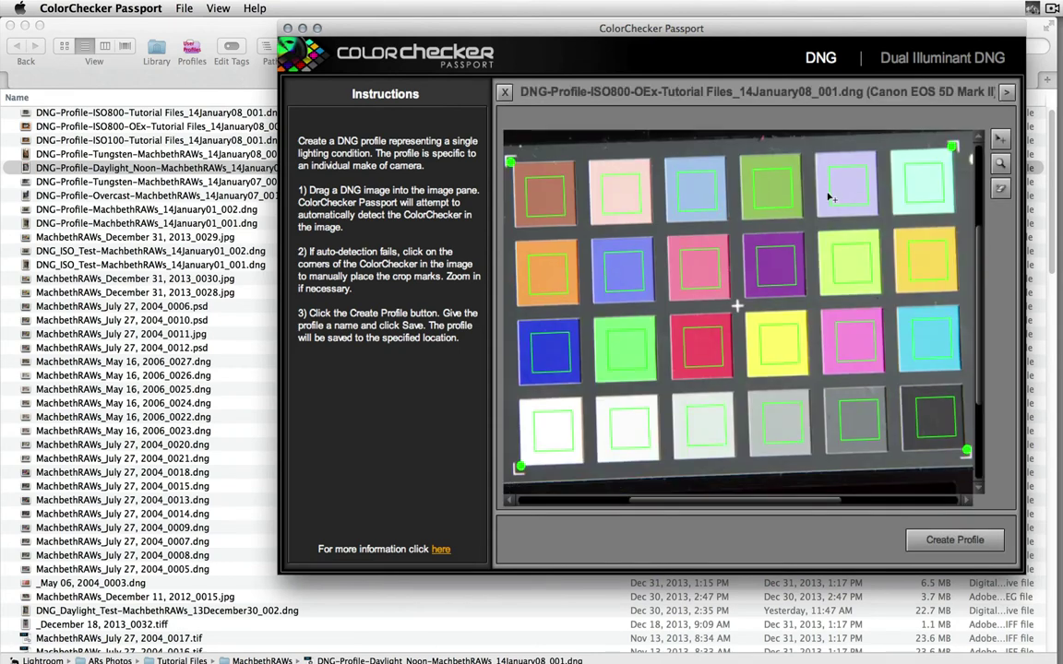
click(956, 540)
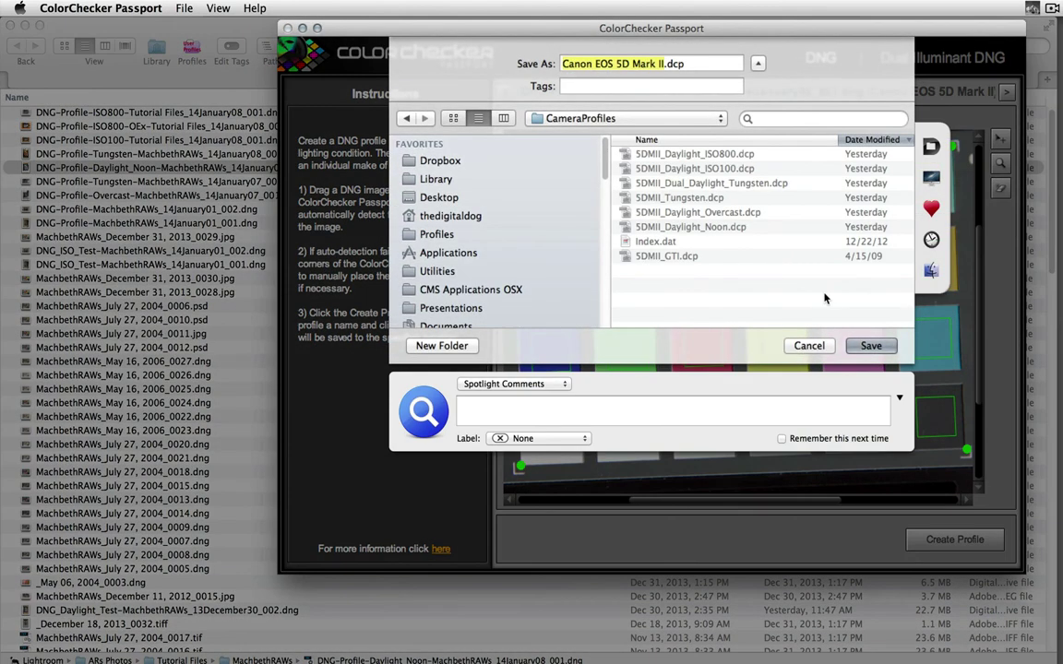
text(test)
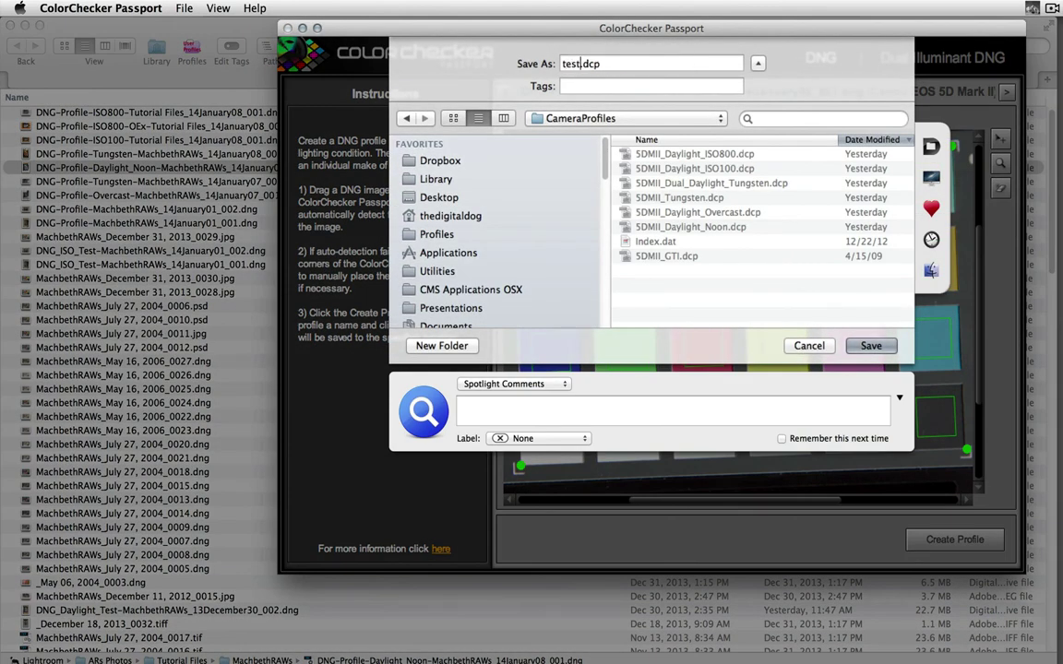
click(867, 345)
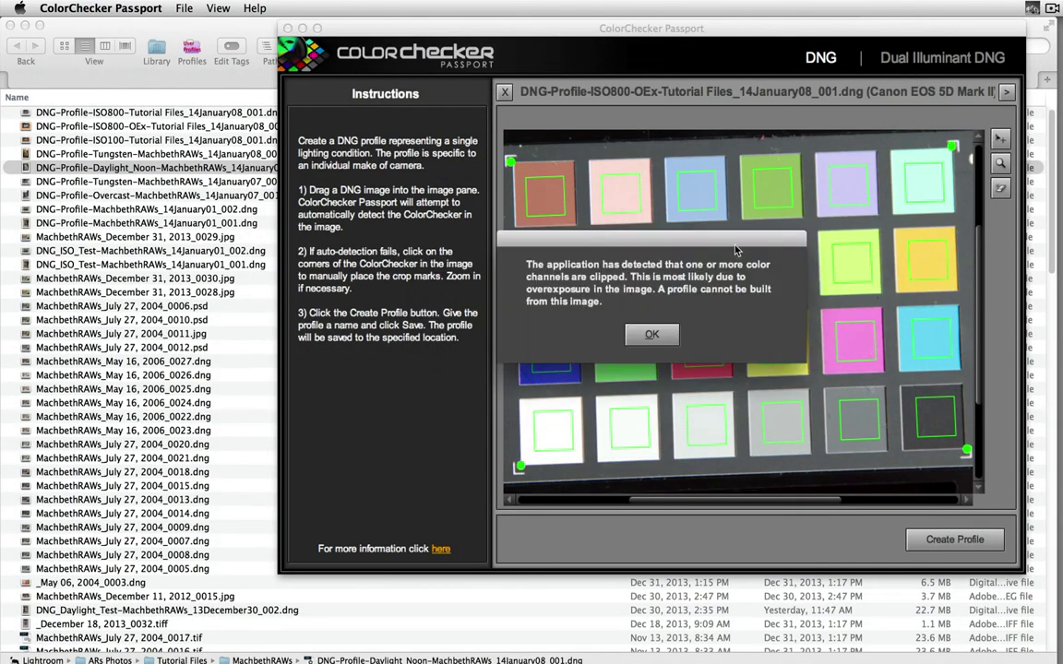
Drag the clipped-color-channels warning aside.
drag(735, 249, 772, 190)
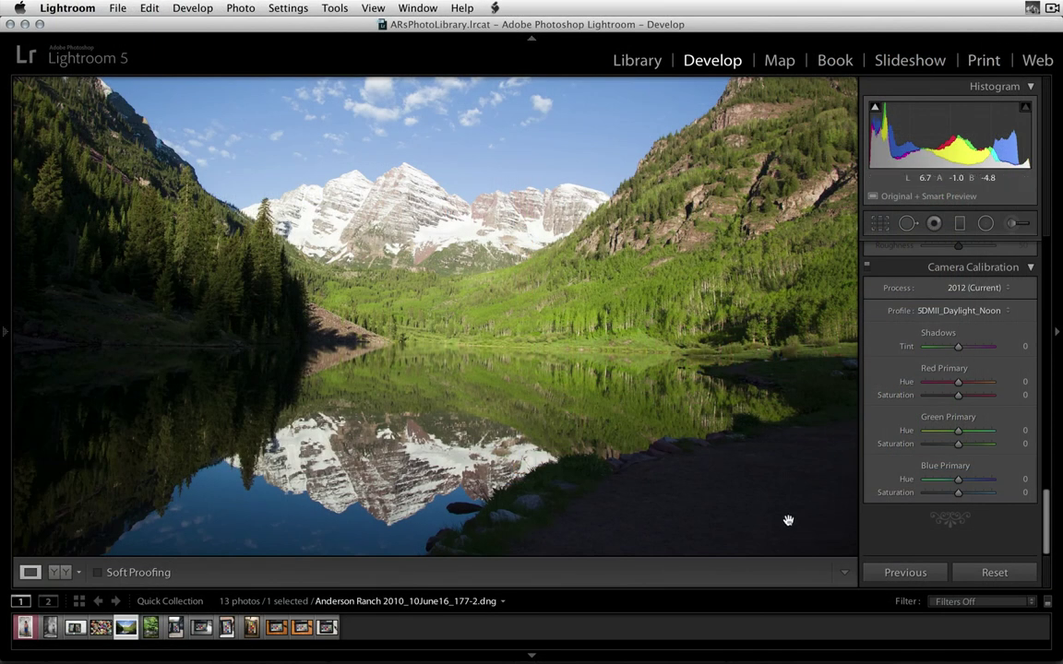
Give the maraca photo the 5DMII_Daylight_Noon calibration profile, holding Option for camera defaults.
click(99, 630)
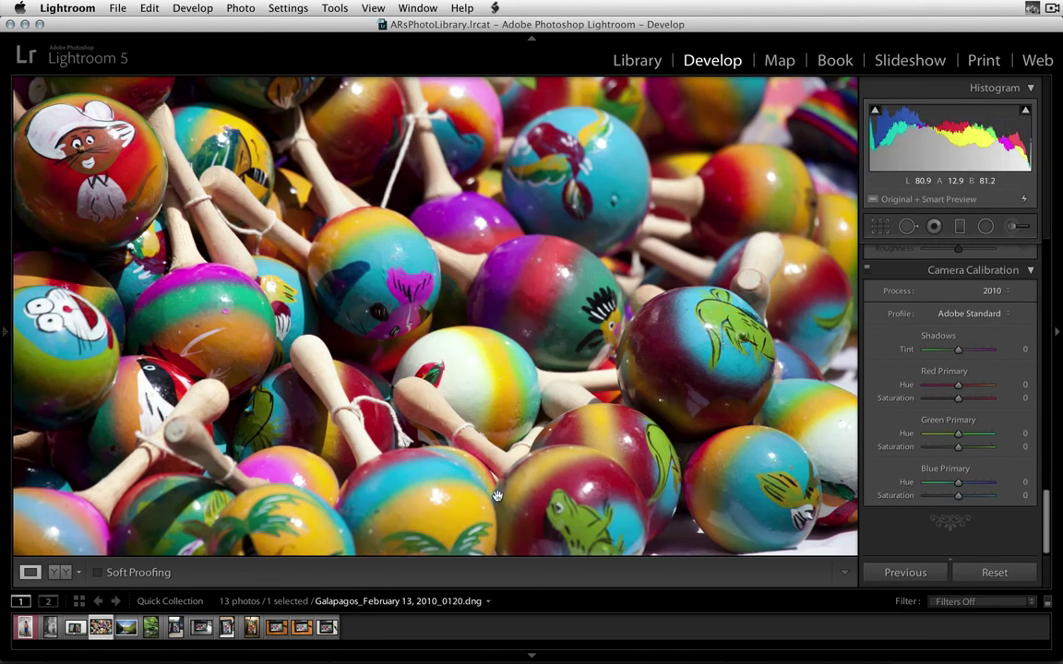
click(990, 317)
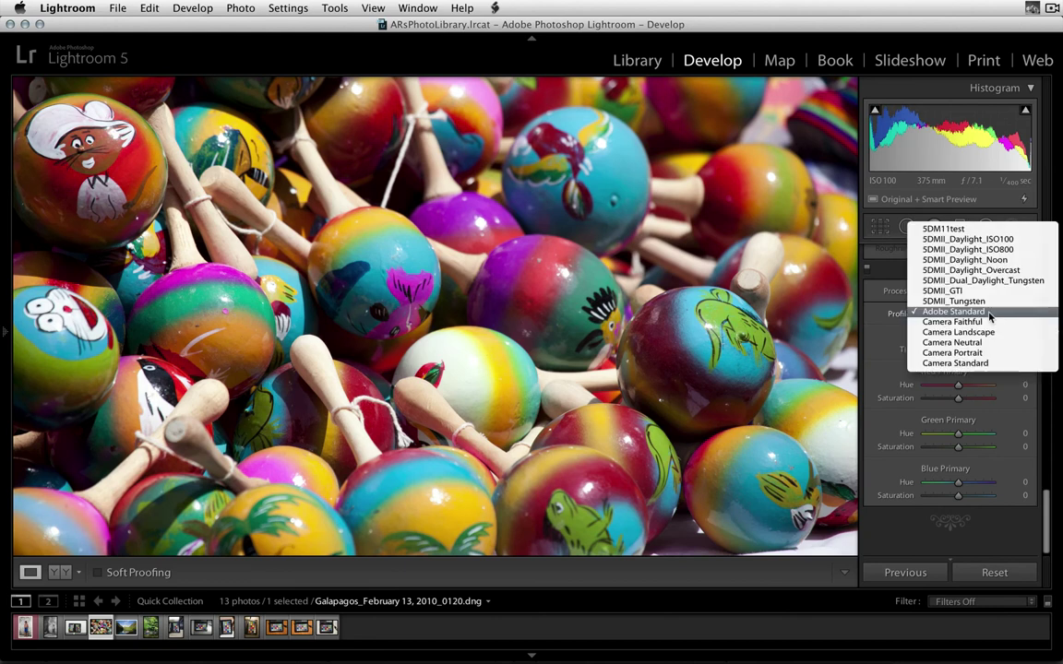
click(989, 261)
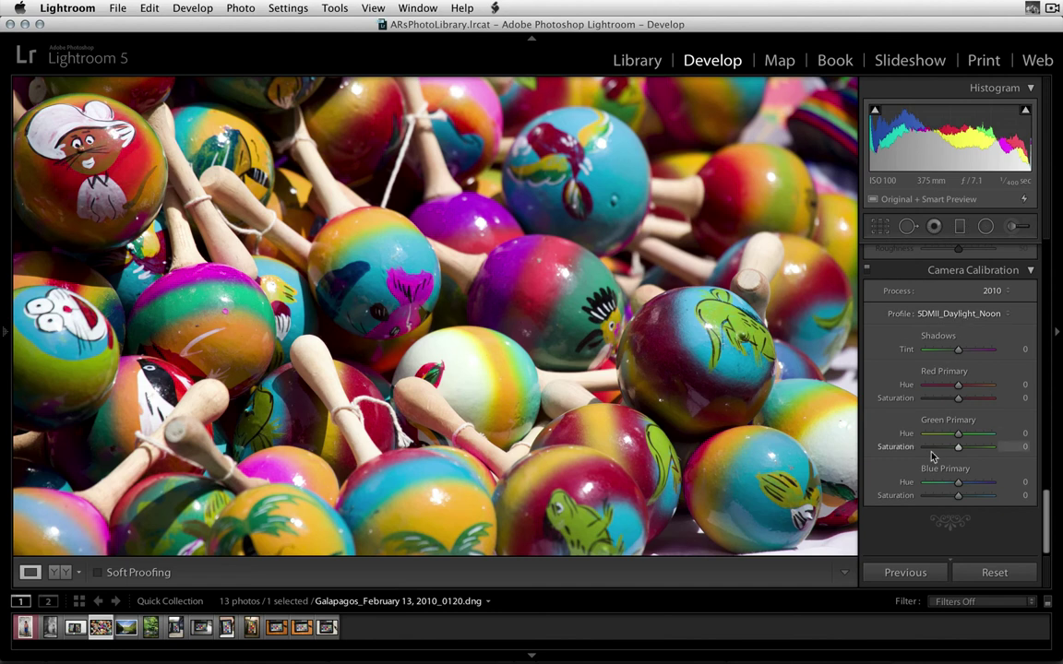
key(alt)
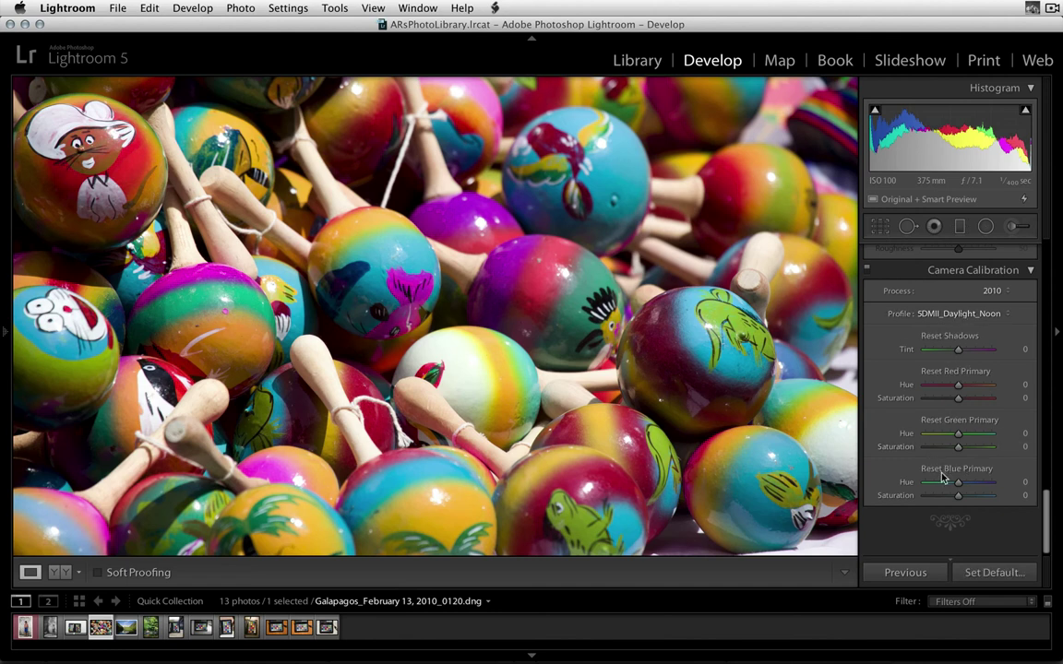
key(alt)
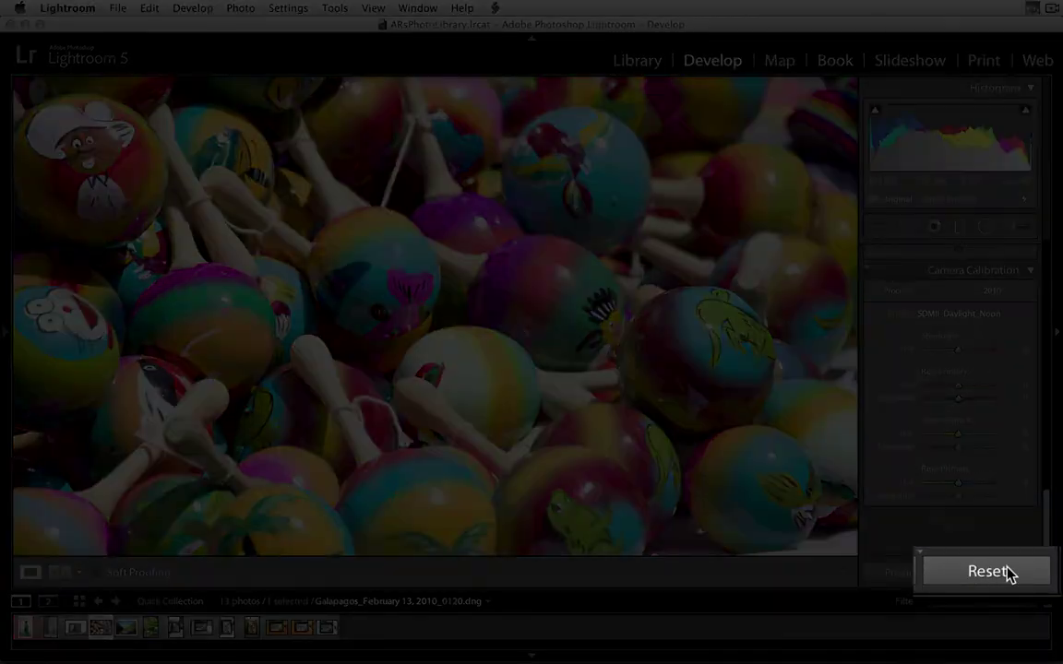
key(alt)
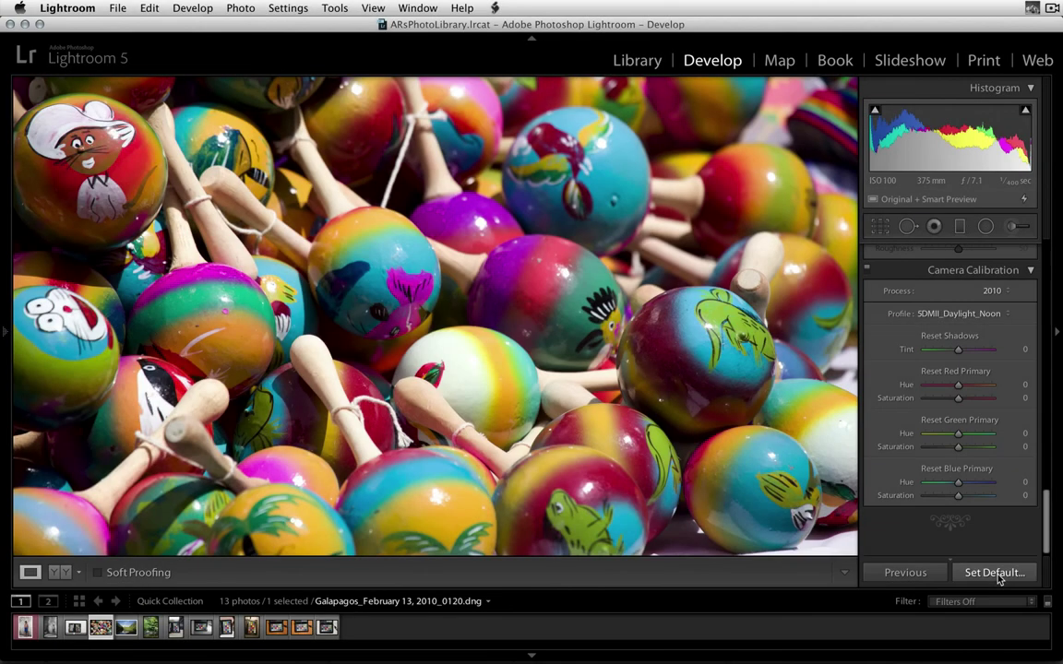
click(983, 572)
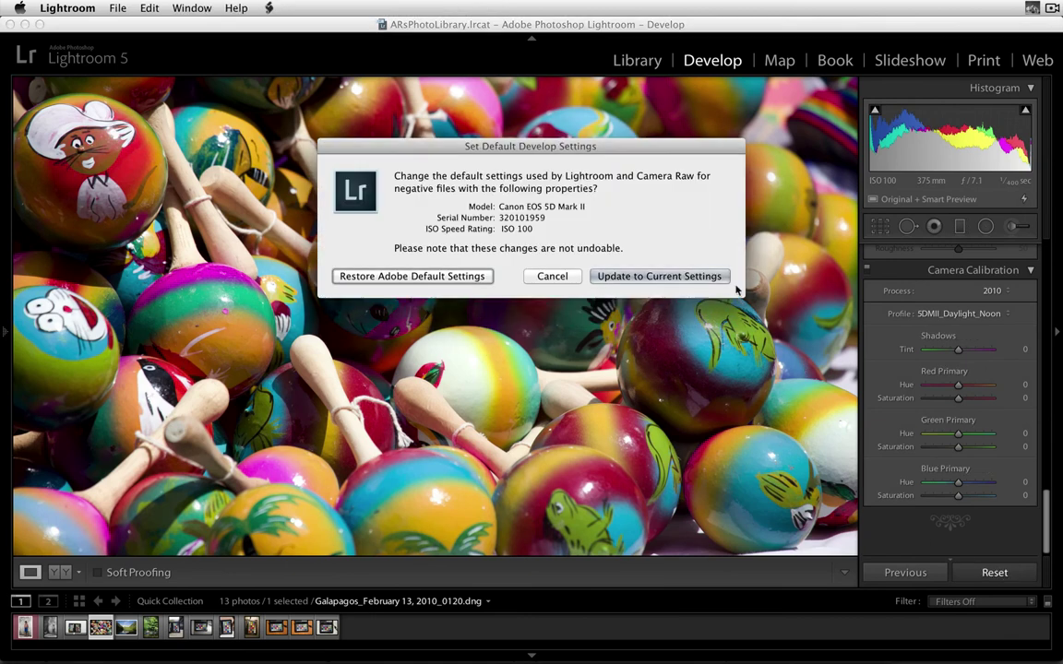
drag(625, 150, 592, 168)
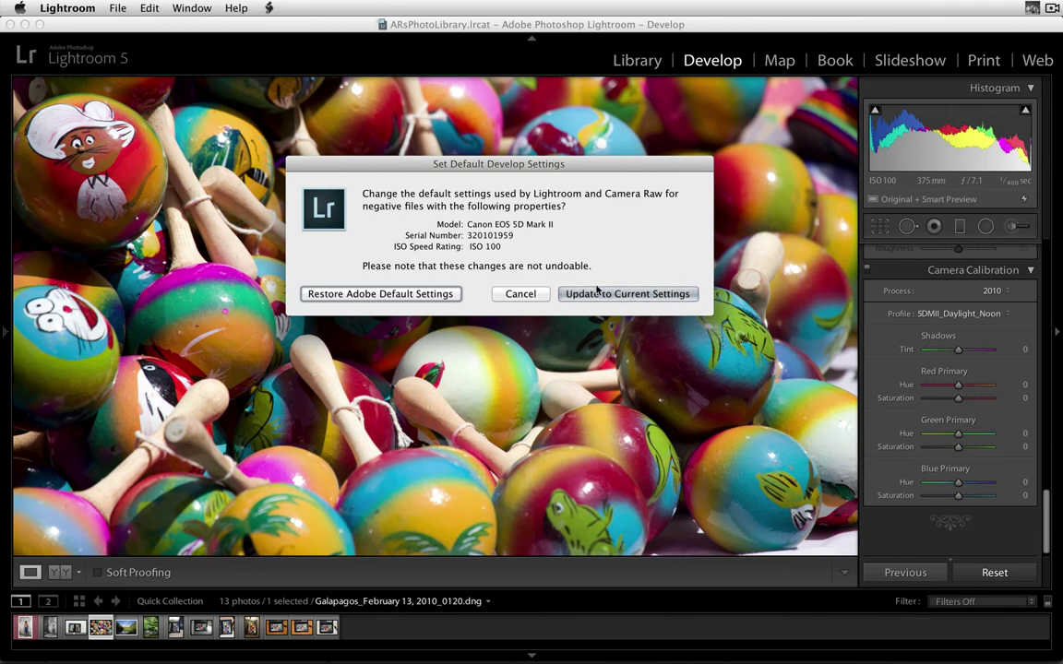
click(516, 297)
In Lightroom Preferences > Presets, uncheck 'Make defaults specific to camera ISO setting'.
click(79, 8)
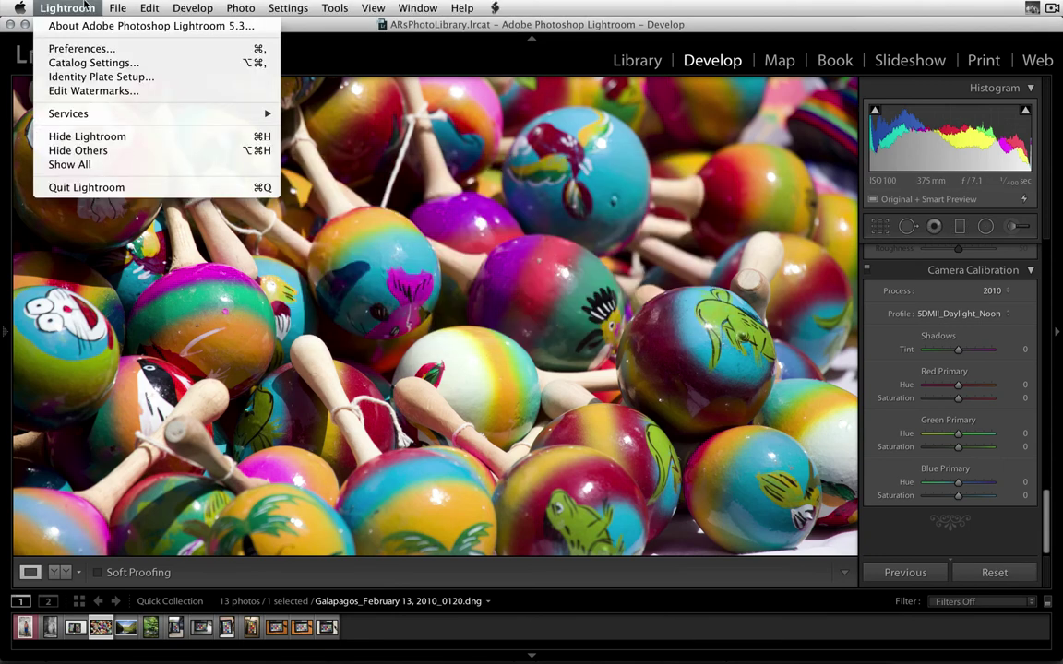
click(82, 48)
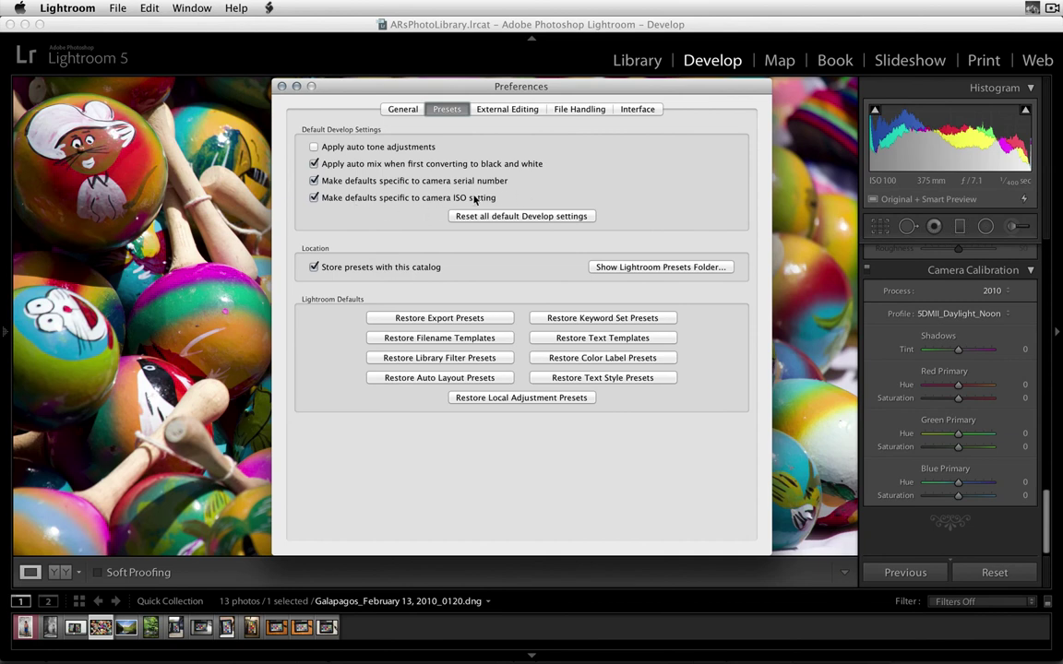
click(314, 197)
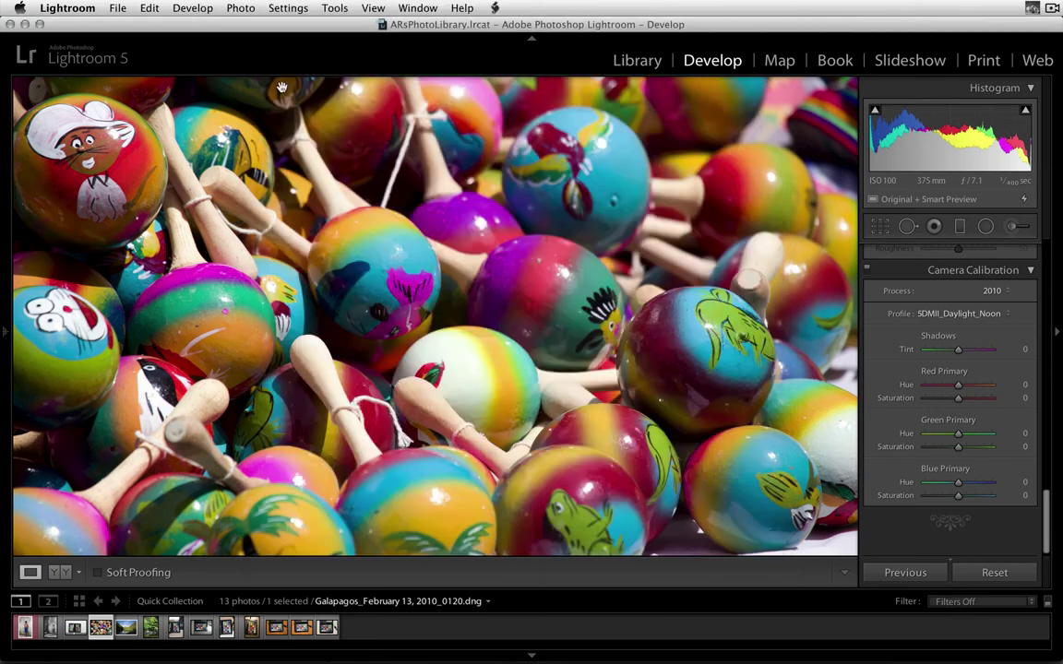
click(282, 86)
key(alt)
Use Set Default and Update to Current Settings to make 5DMII_Daylight_Noon the 5D Mark II default.
click(974, 573)
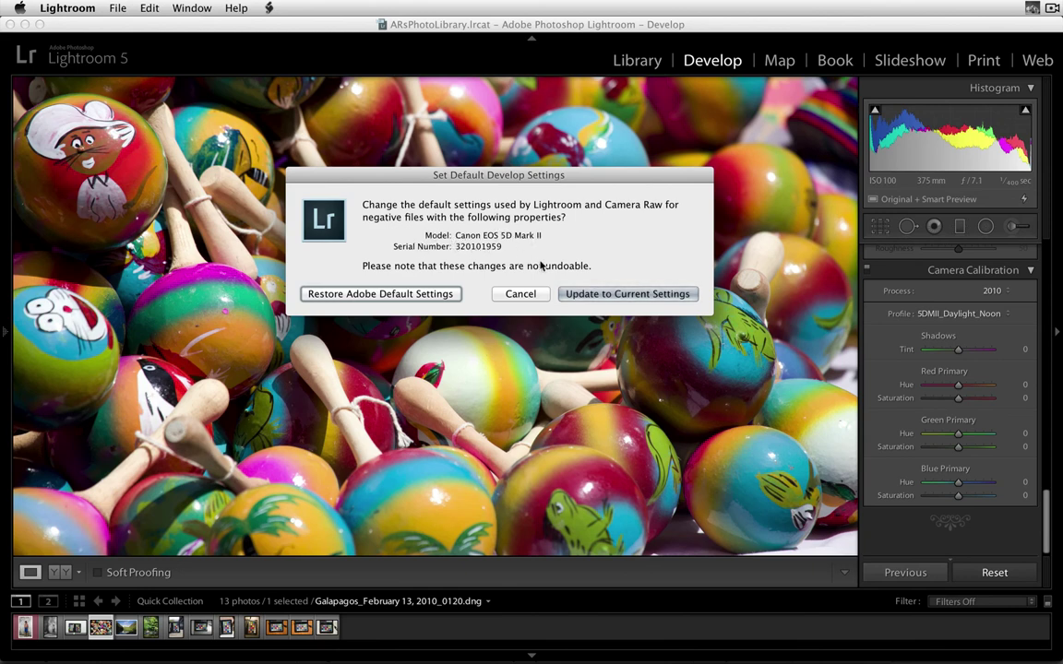
click(595, 295)
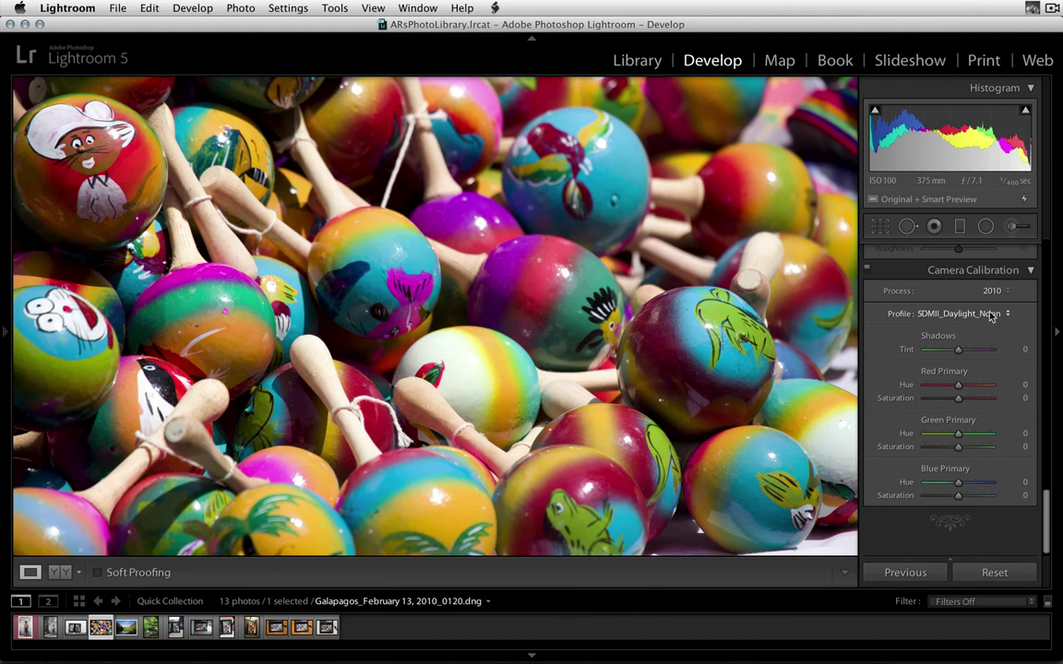
Re-check 'Make defaults specific to camera ISO setting' in Lightroom Preferences > Presets.
click(71, 7)
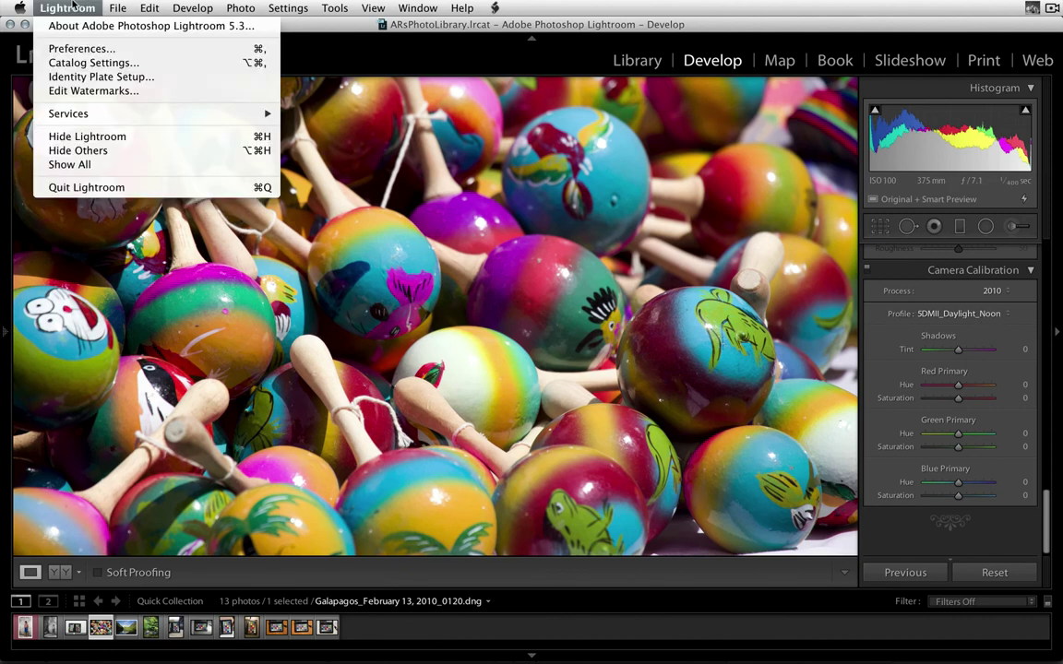
click(79, 48)
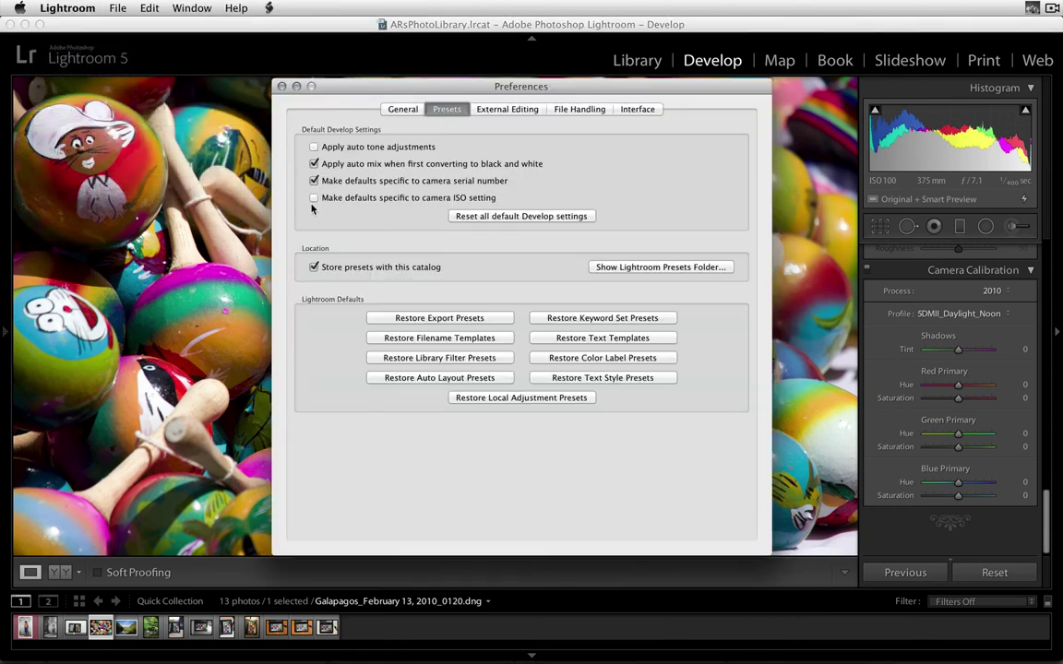
click(314, 198)
click(282, 86)
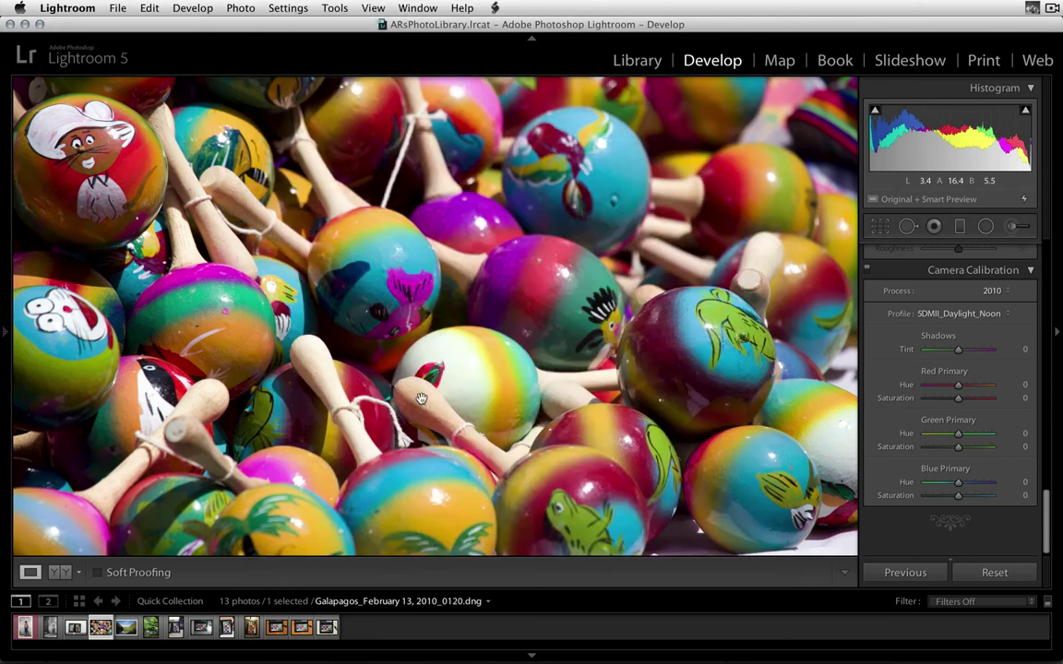